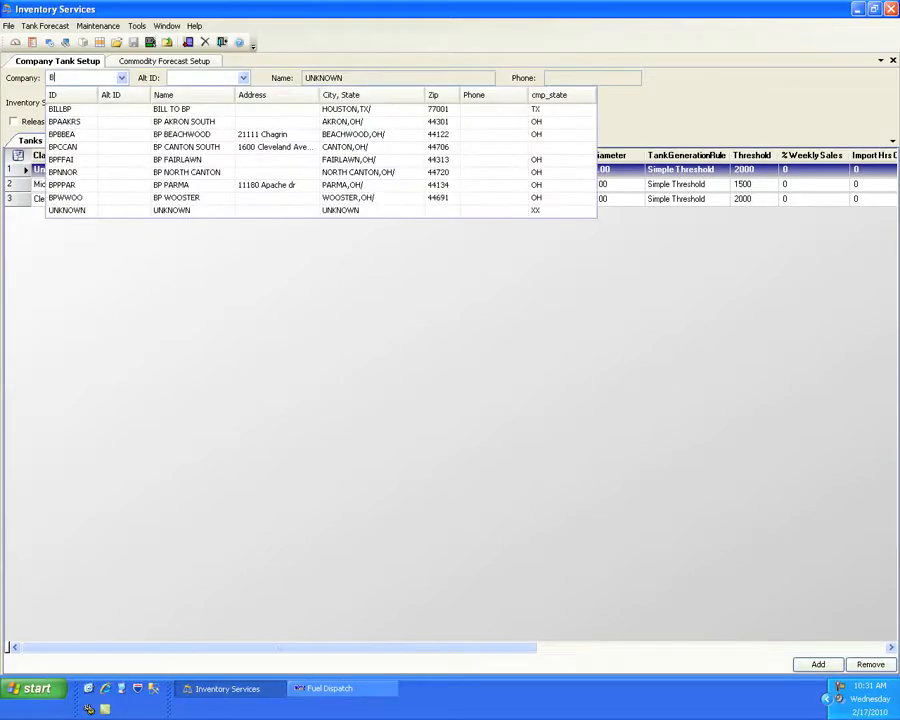
- Load company BPOOAK in Company Tank Setup and set its inventory service mode to Forecast
{"action": "key", "text": "Return"}
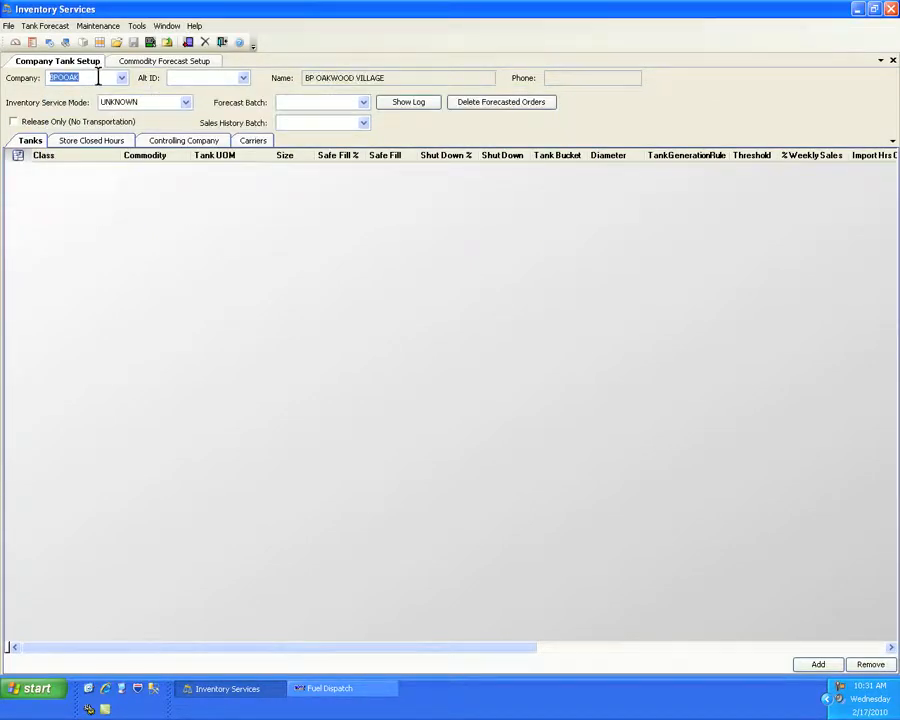
{"action": "left_click", "coordinate": [185, 102]}
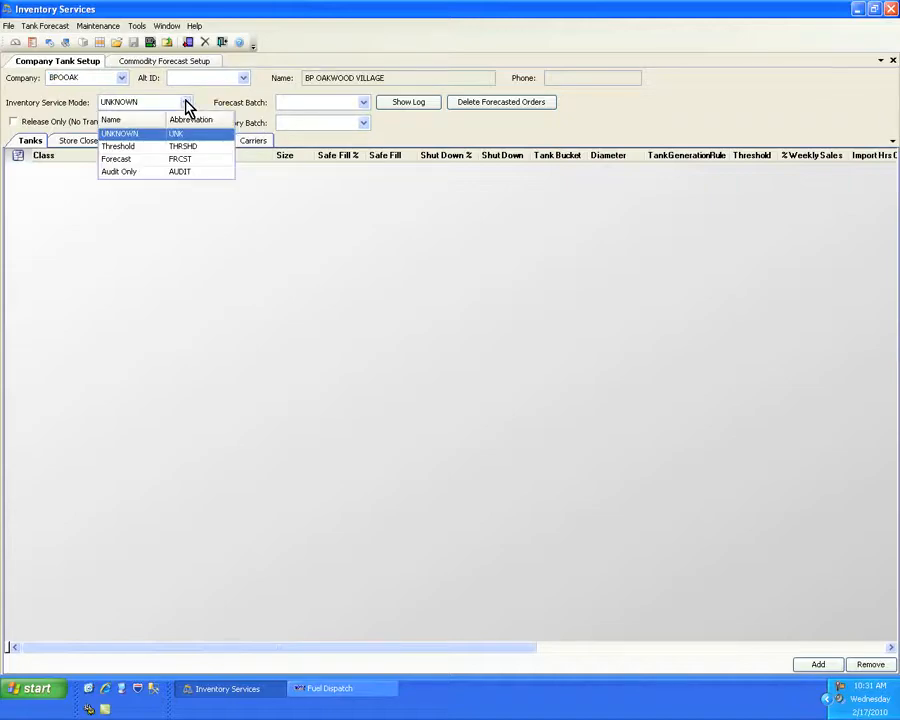
{"action": "left_click", "coordinate": [143, 159]}
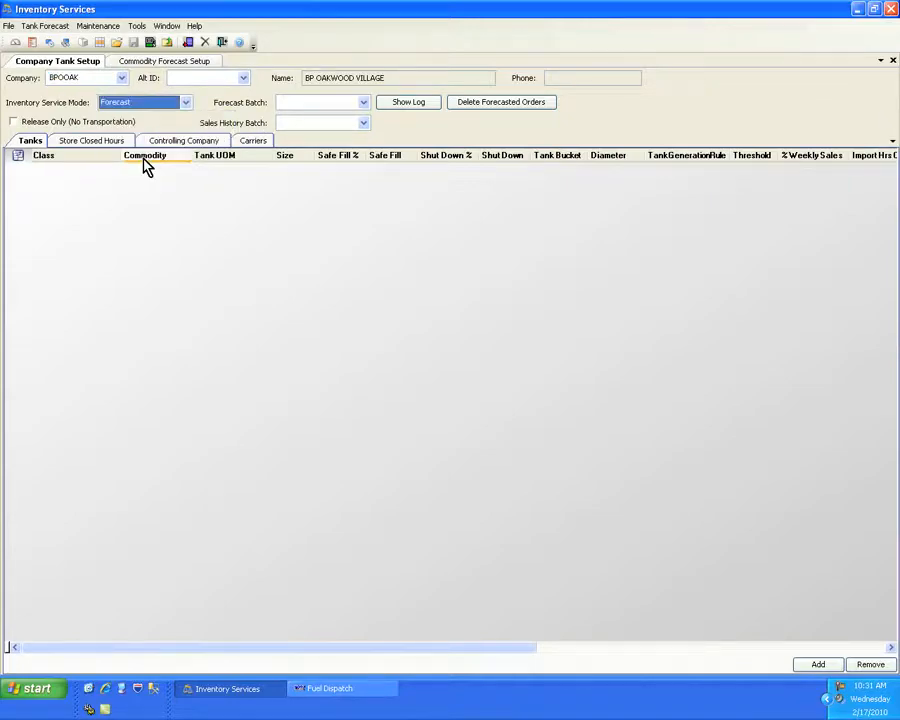
- Add two tank rows and define the first with class Unleaded and commodity G87 9.0 RVP
{"action": "left_click", "coordinate": [816, 665]}
{"action": "left_click", "coordinate": [816, 665]}
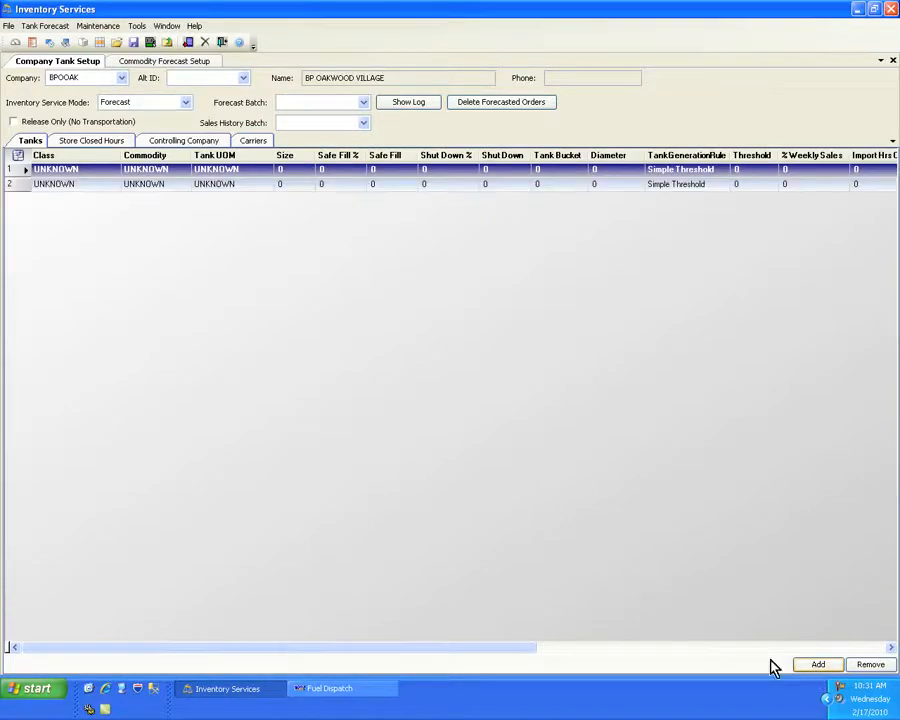
{"action": "left_click", "coordinate": [93, 172]}
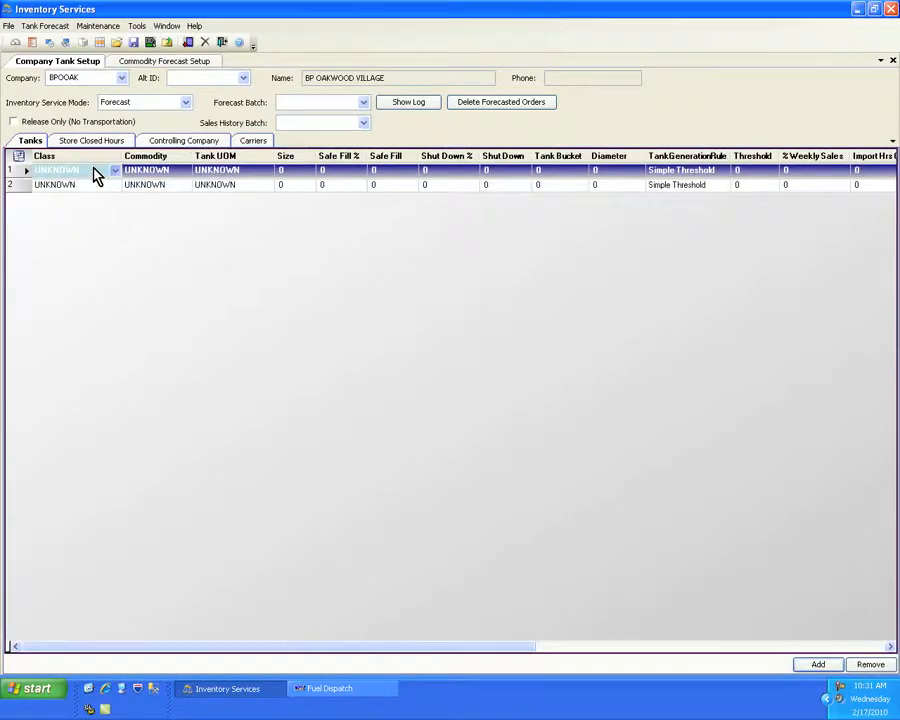
{"action": "left_click", "coordinate": [95, 175]}
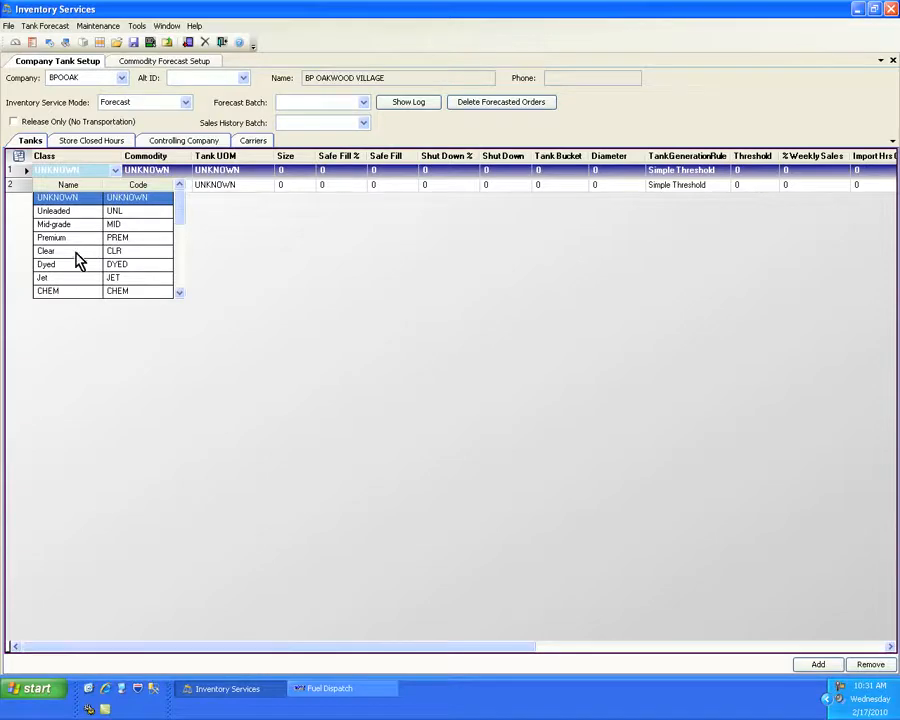
{"action": "left_click", "coordinate": [78, 211]}
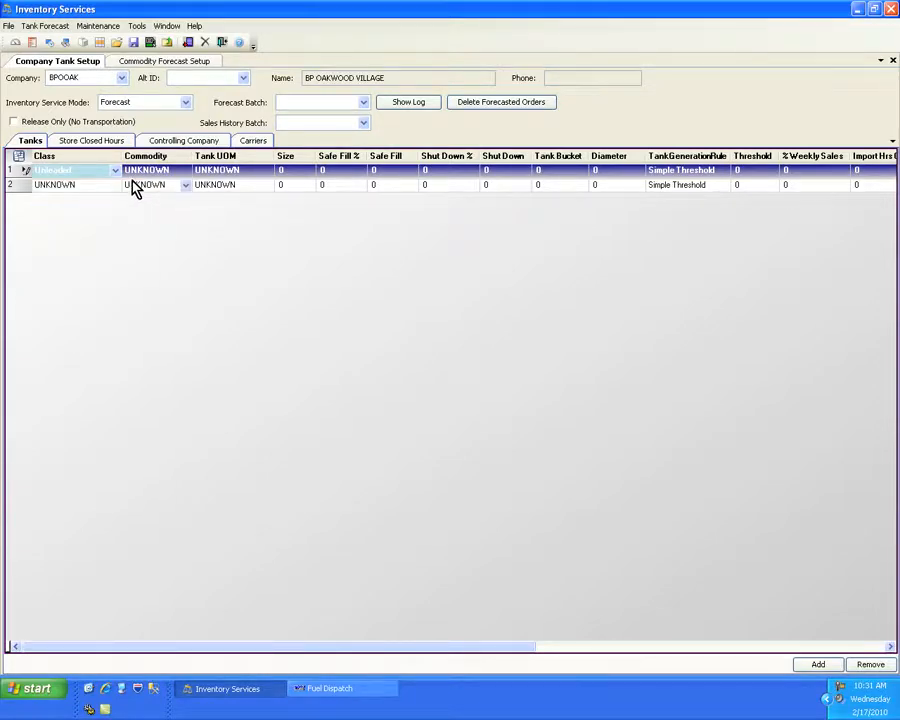
{"action": "key", "text": "Tab"}
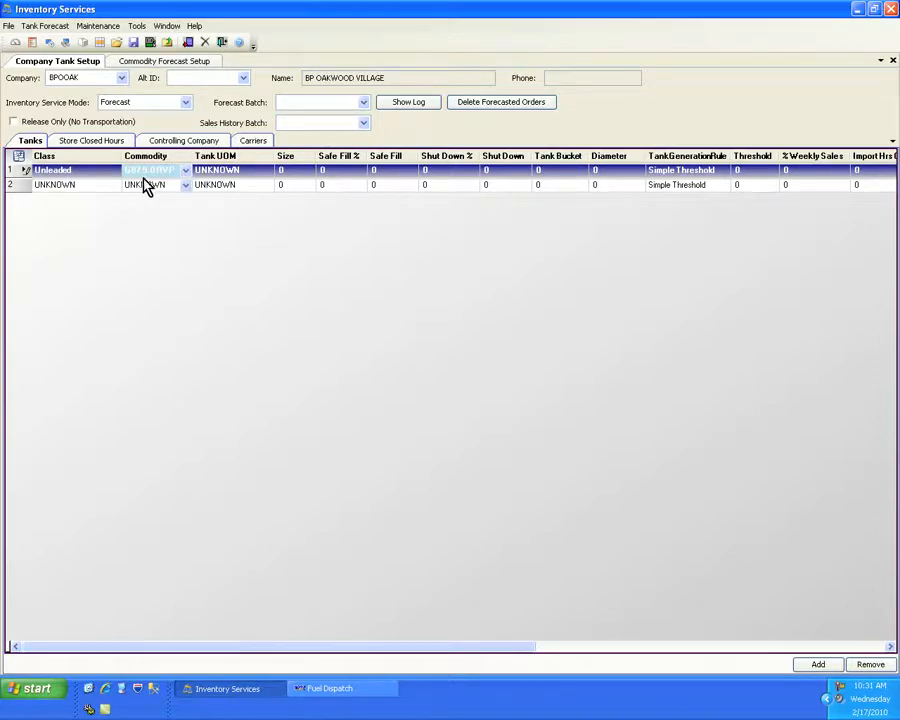
{"action": "key", "text": "Tab"}
- Set the Unleaded tank's unit of measure to Gallons, its size to 15000 and its safe fill percentage to 90
{"action": "left_click", "coordinate": [269, 171]}
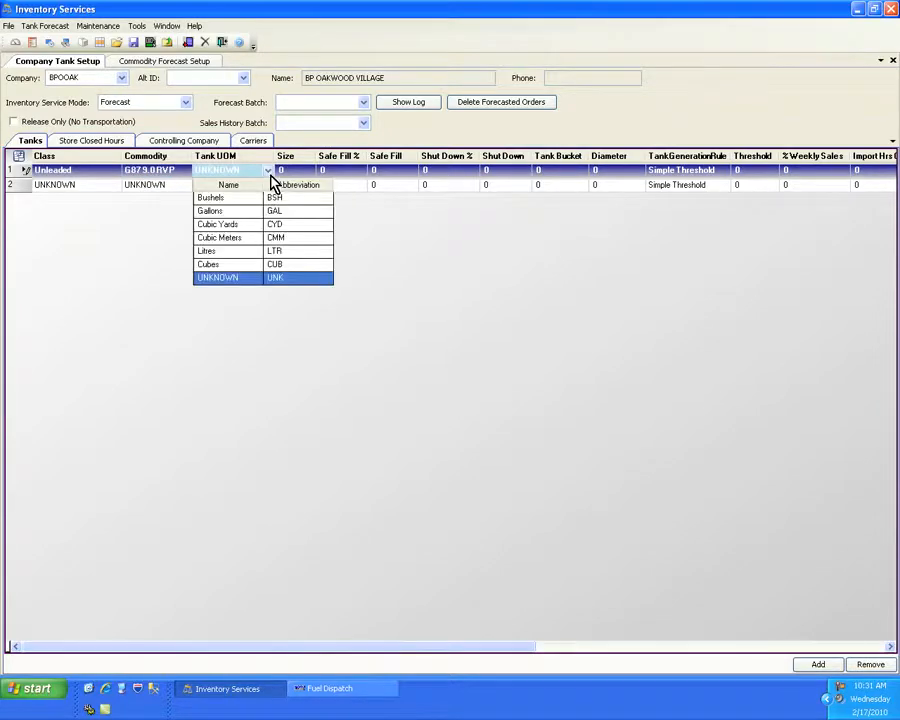
{"action": "key", "text": "g"}
{"action": "left_click", "coordinate": [270, 174]}
{"action": "left_click", "coordinate": [292, 170]}
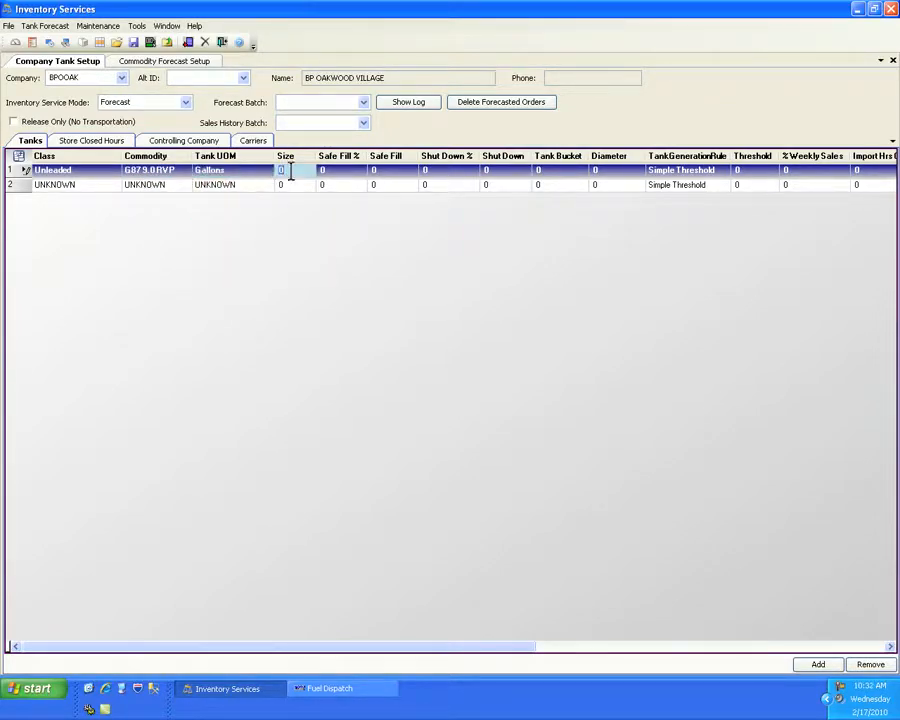
{"action": "type", "text": "10000"}
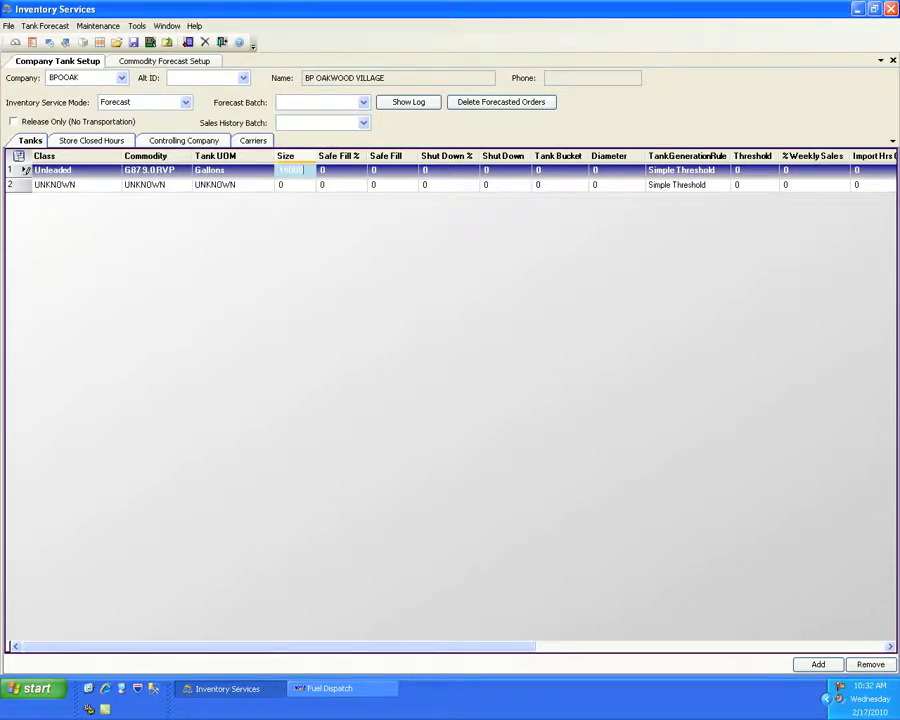
{"action": "key", "text": "Tab"}
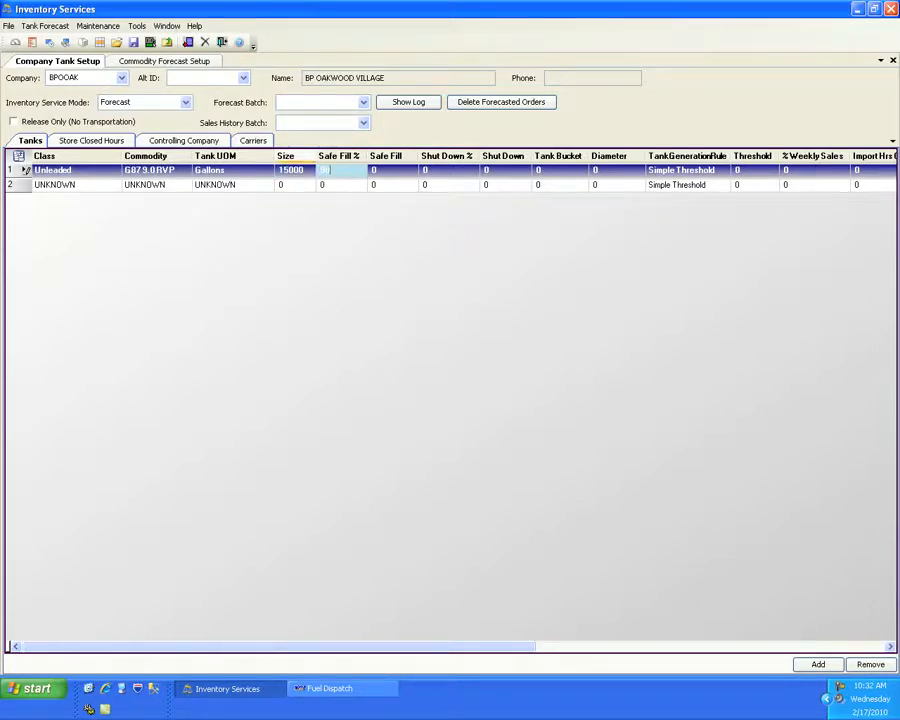
{"action": "key", "text": "Tab"}
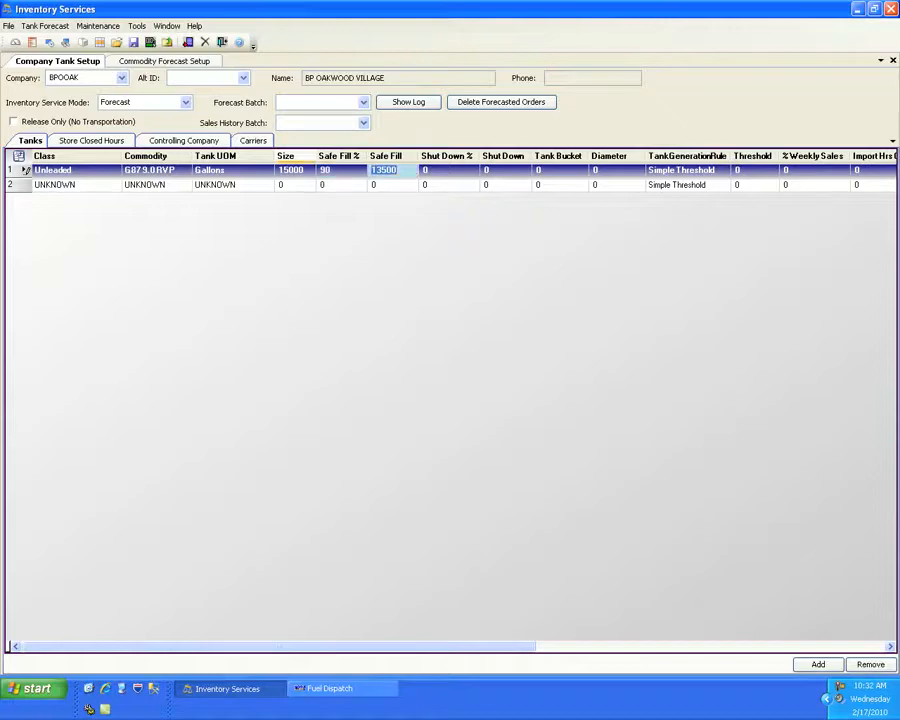
- Set the Unleaded tank's shut down percentage to 5 and its tank bucket to 1
{"action": "key", "text": "Tab"}
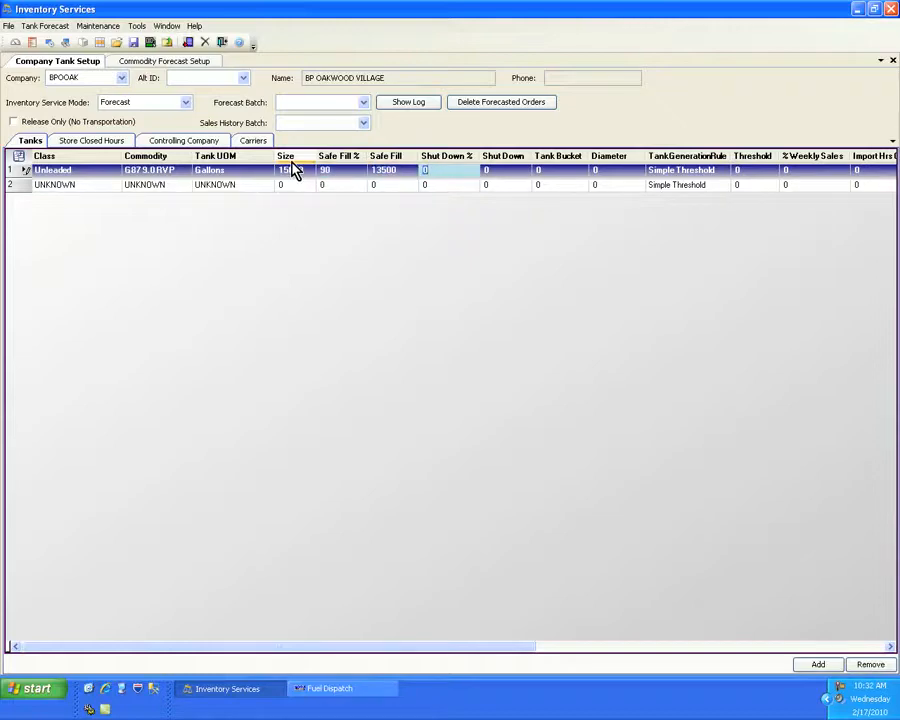
{"action": "type", "text": "5"}
{"action": "key", "text": "Tab"}
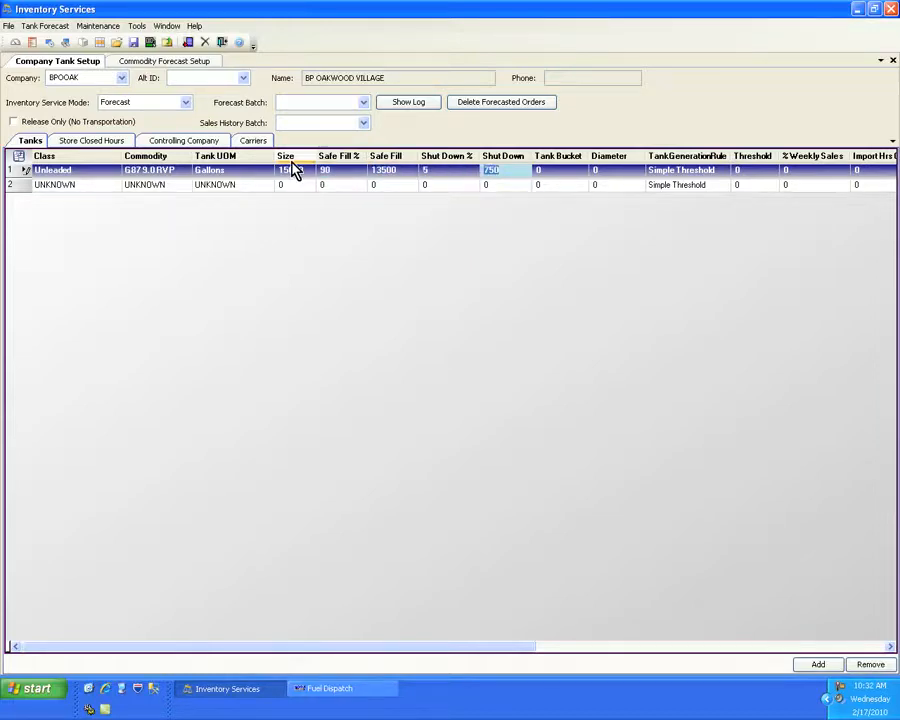
{"action": "key", "text": "Tab"}
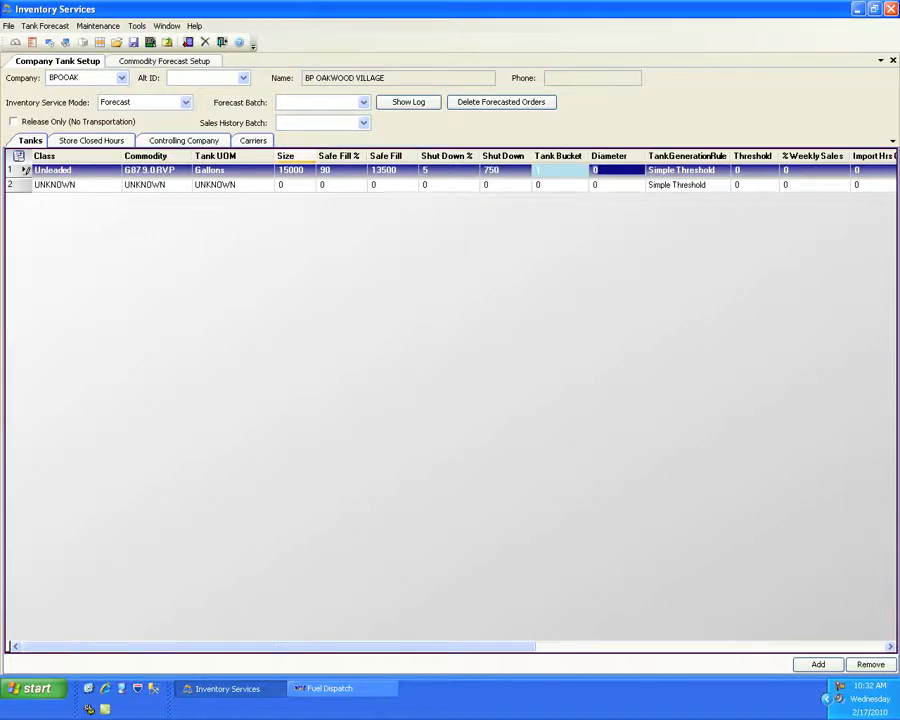
{"action": "key", "text": "Tab"}
{"action": "key", "text": "Tab"}
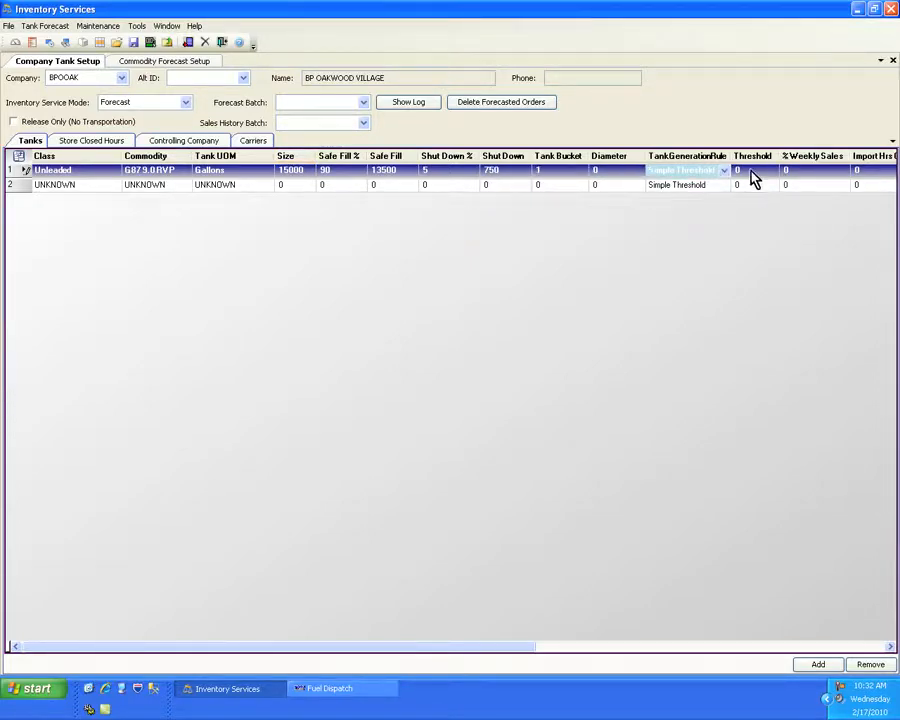
- Set the Unleaded tank's threshold to 2000, keeping the Simple Threshold generation rule
{"action": "left_click", "coordinate": [750, 170]}
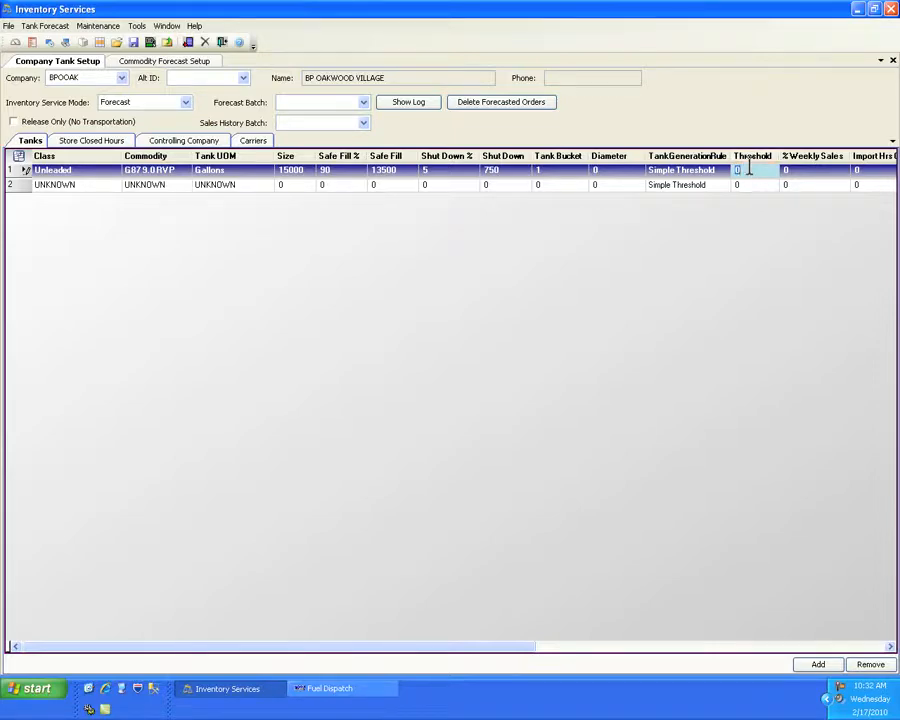
{"action": "type", "text": "2000"}
{"action": "key", "text": "Tab"}
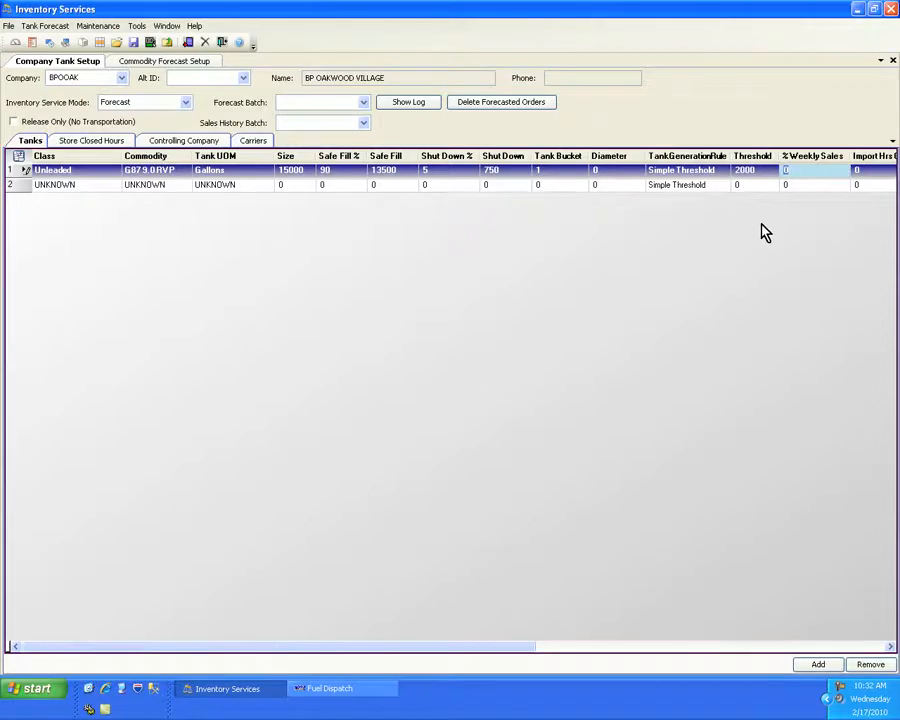
- Define the second tank with class Clear, commodity CLEAR DIESEL and Gallons as its unit of measure
{"action": "left_click", "coordinate": [110, 192]}
{"action": "left_click", "coordinate": [113, 192]}
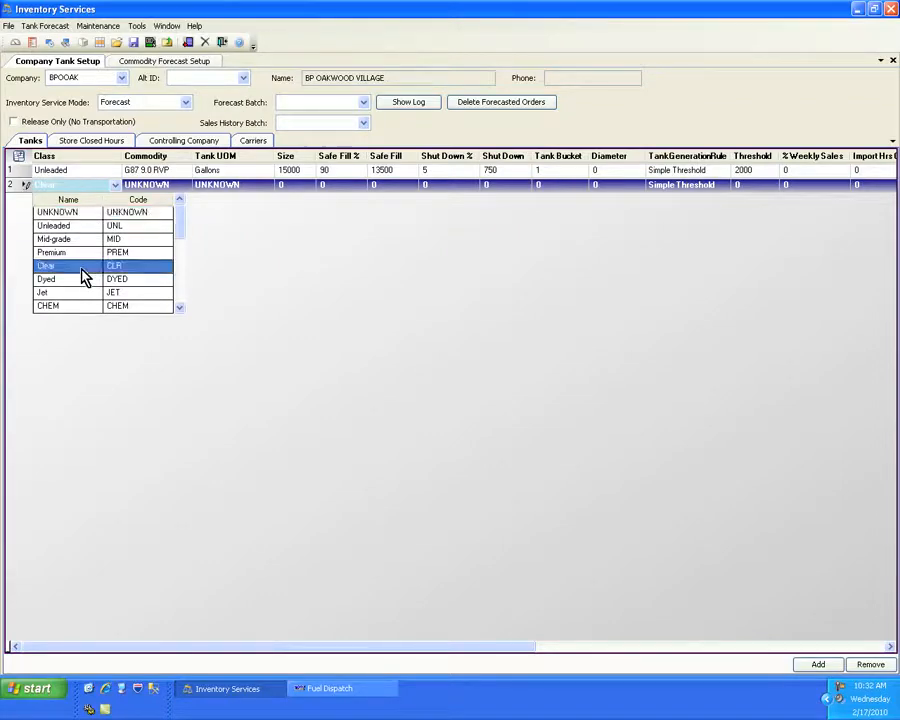
{"action": "left_click", "coordinate": [74, 268]}
{"action": "key", "text": "Tab"}
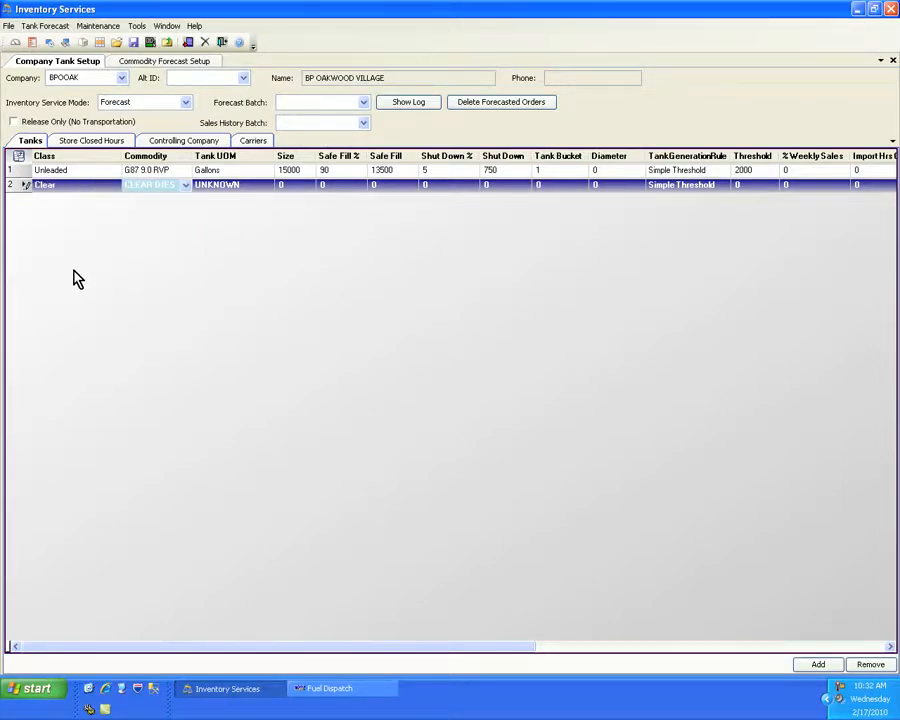
{"action": "key", "text": "Tab"}
- Set the Clear tank's size to 10000 and its safe fill percentage to 90
{"action": "key", "text": "Tab"}
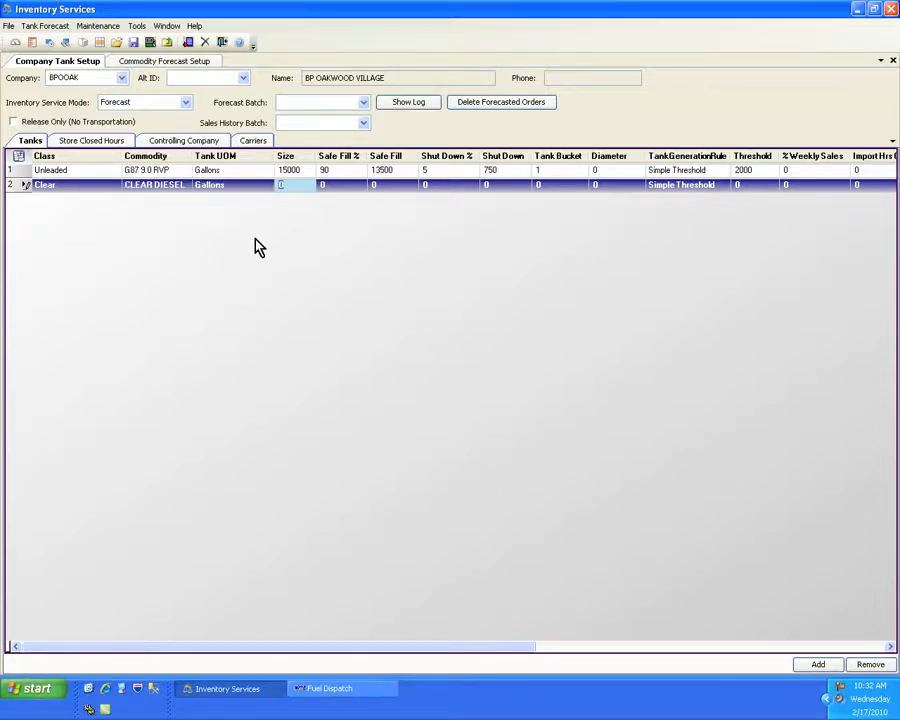
{"action": "type", "text": "10000"}
{"action": "key", "text": "Tab"}
{"action": "type", "text": "90"}
- Set the Clear tank's shut down percentage to 5 and its tank bucket to 2
{"action": "key", "text": "Tab"}
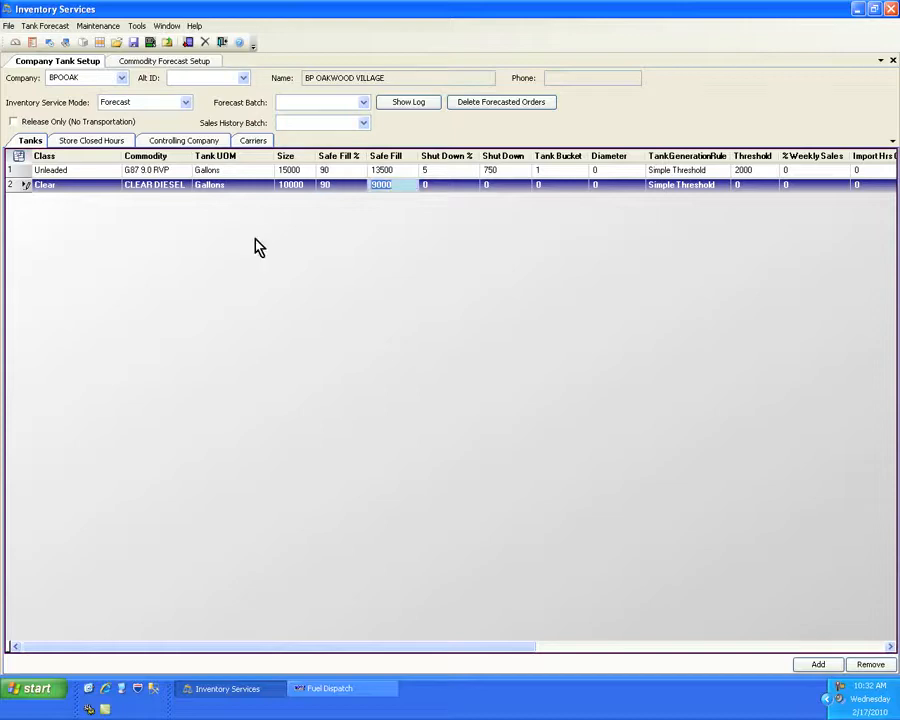
{"action": "key", "text": "Tab"}
{"action": "type", "text": "5"}
{"action": "key", "text": "Tab"}
{"action": "key", "text": "Tab"}
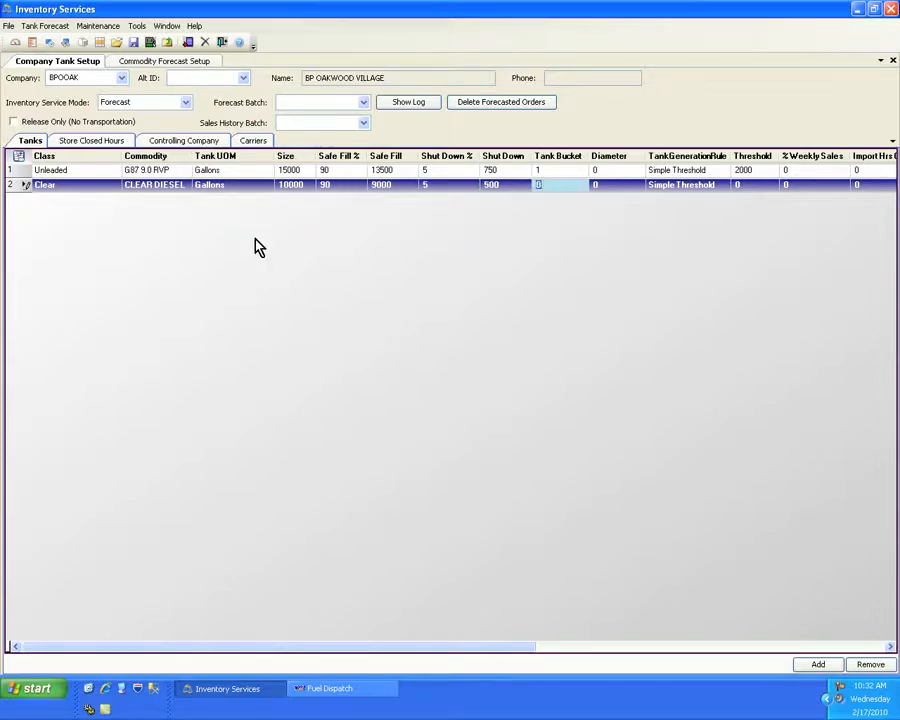
{"action": "type", "text": "2"}
- Set the Clear tank's threshold to 1800 and save the company's tank setup
{"action": "key", "text": "Tab"}
{"action": "key", "text": "Tab"}
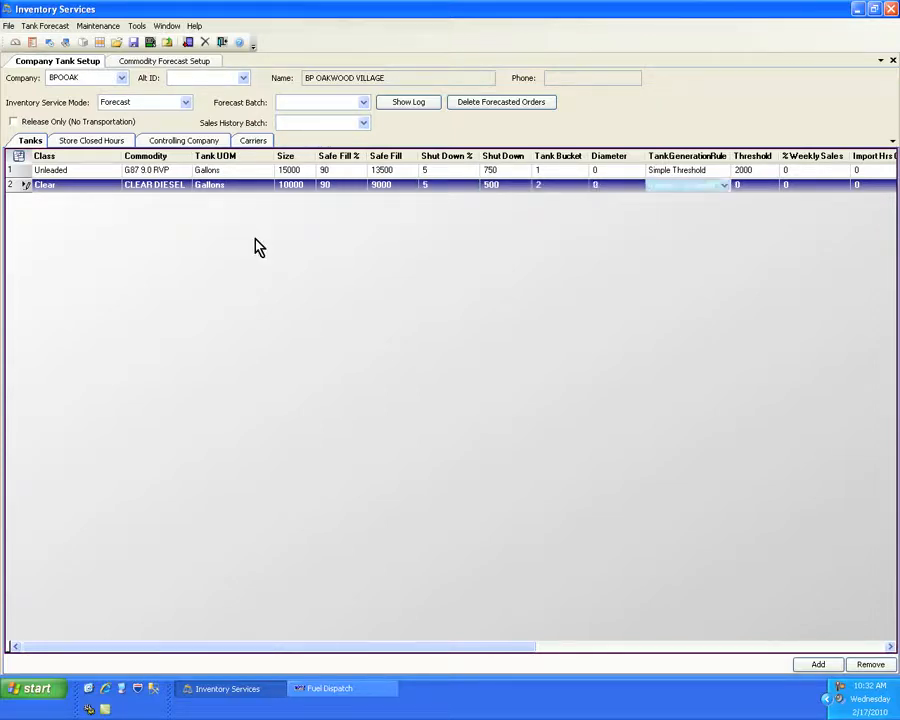
{"action": "key", "text": "Tab"}
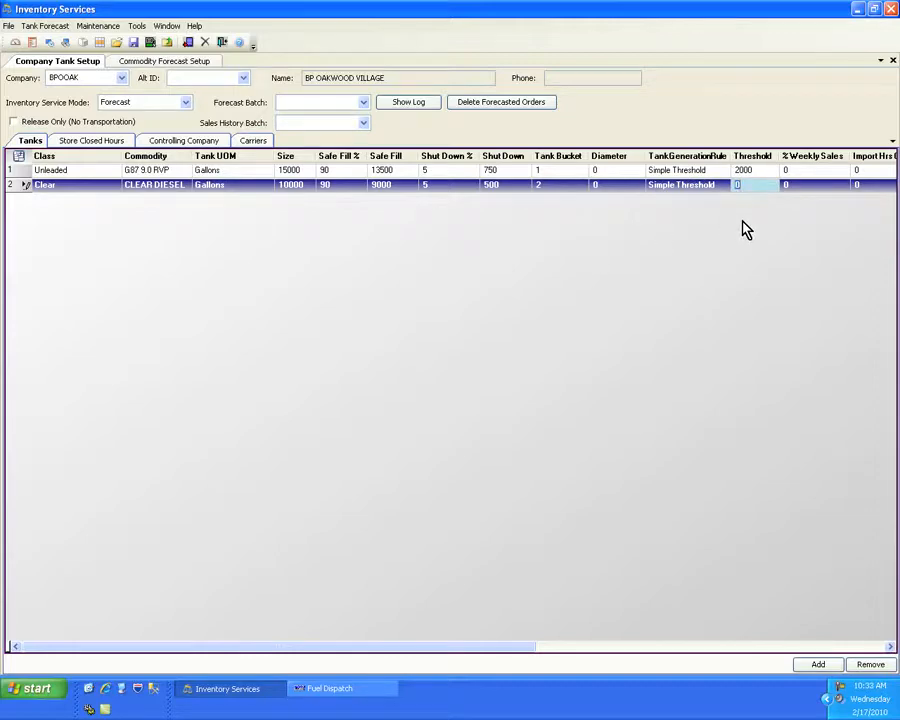
{"action": "type", "text": "1000"}
{"action": "left_click", "coordinate": [133, 44]}
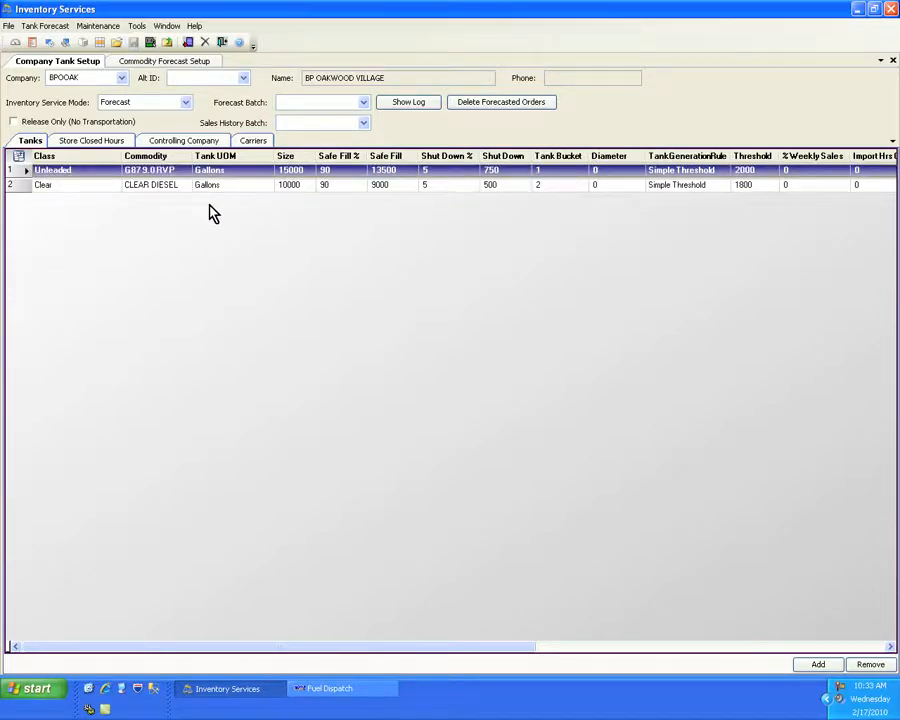
- Open Commodity Forecast Setup for company BPOOAK and fill in its forecast data
{"action": "left_click", "coordinate": [100, 27]}
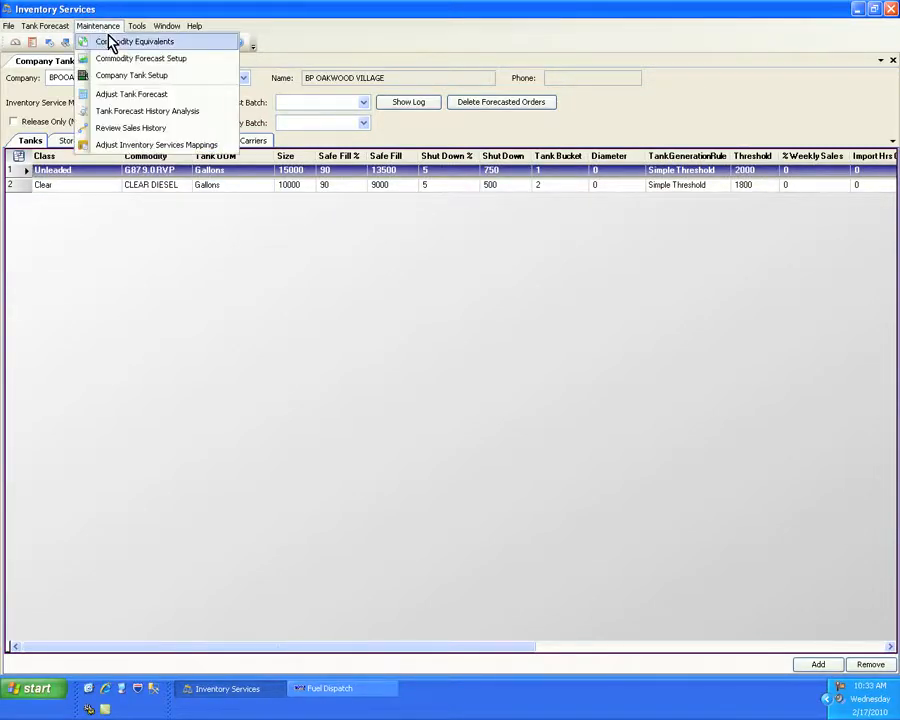
{"action": "left_click", "coordinate": [173, 60]}
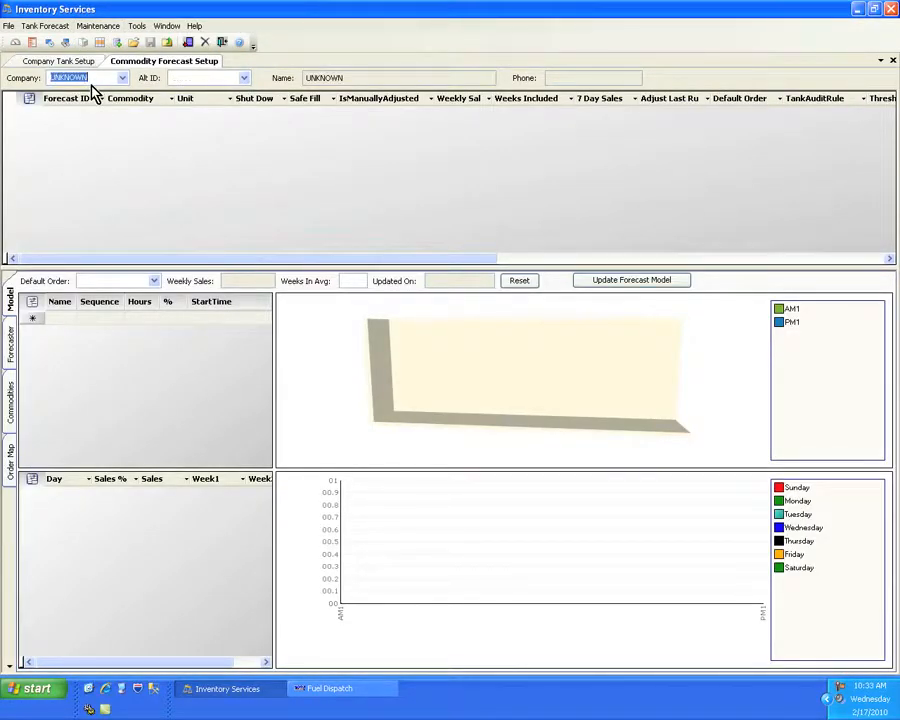
{"action": "type", "text": "BPOOAK"}
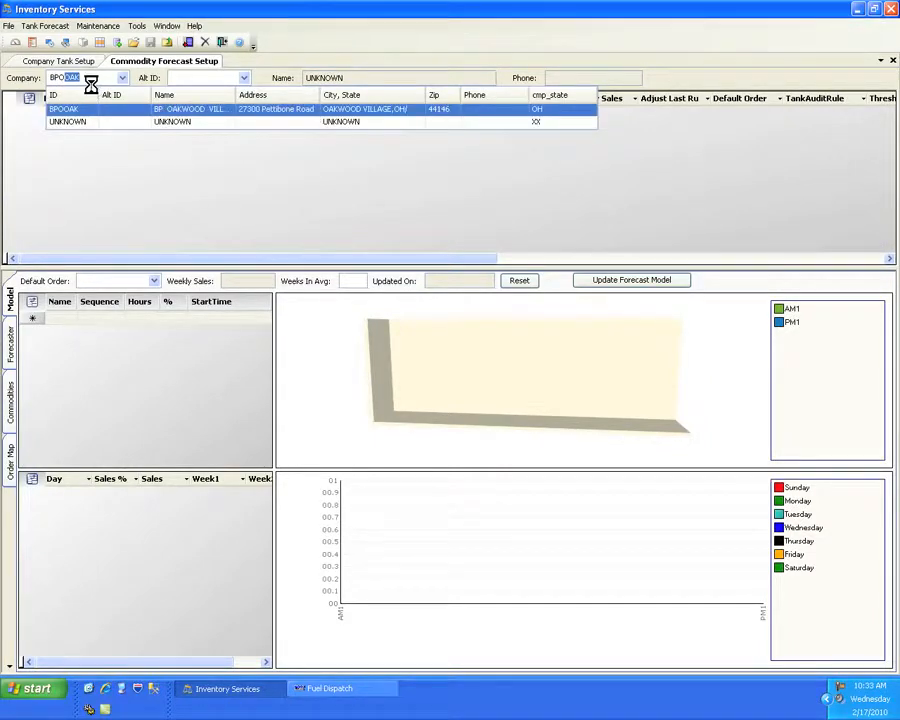
{"action": "key", "text": "Return"}
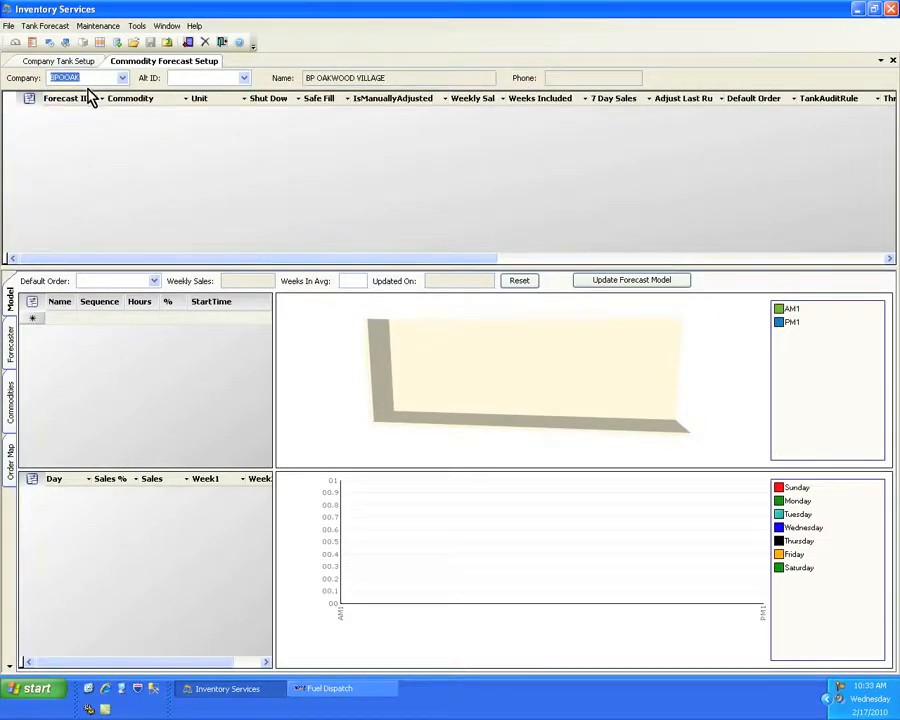
{"action": "left_click", "coordinate": [118, 44]}
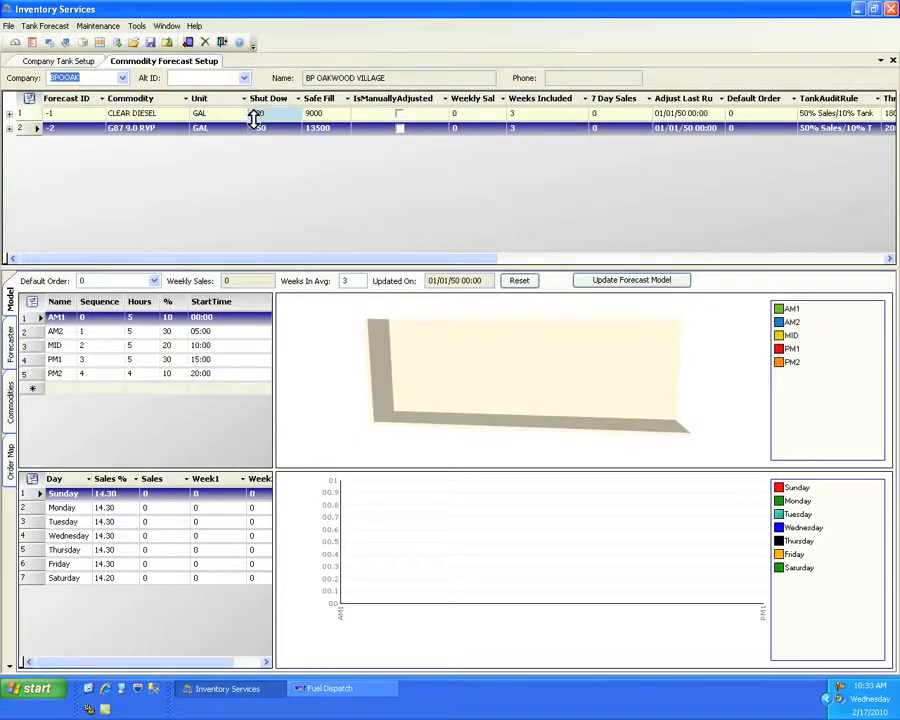
- Set the weekly sales of the CLEAR DIESEL forecast to 15000
{"action": "left_click", "coordinate": [482, 113]}
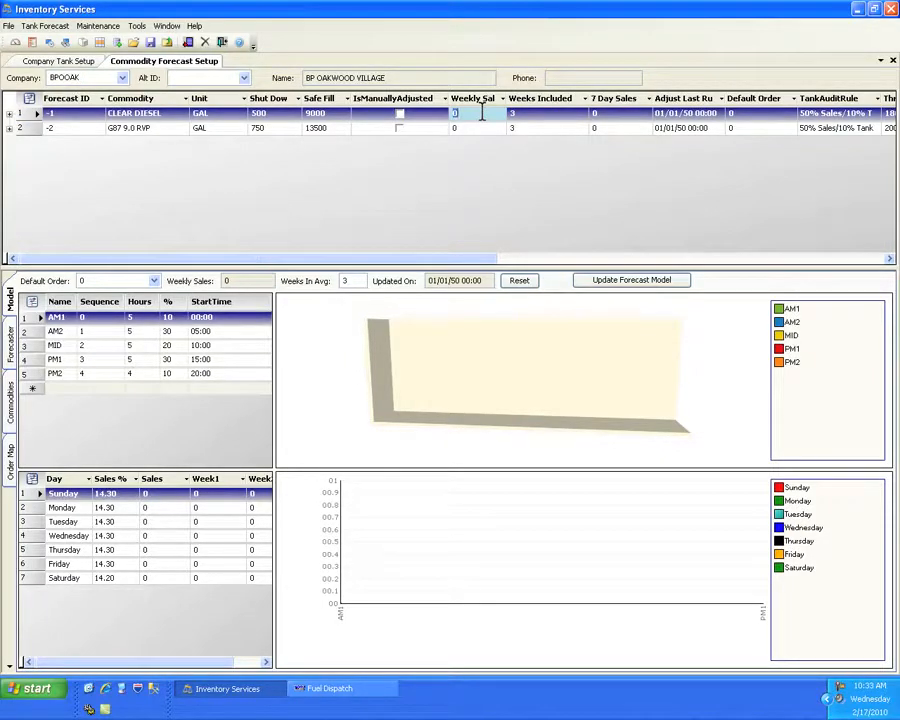
{"action": "type", "text": "15000"}
{"action": "key", "text": "Tab"}
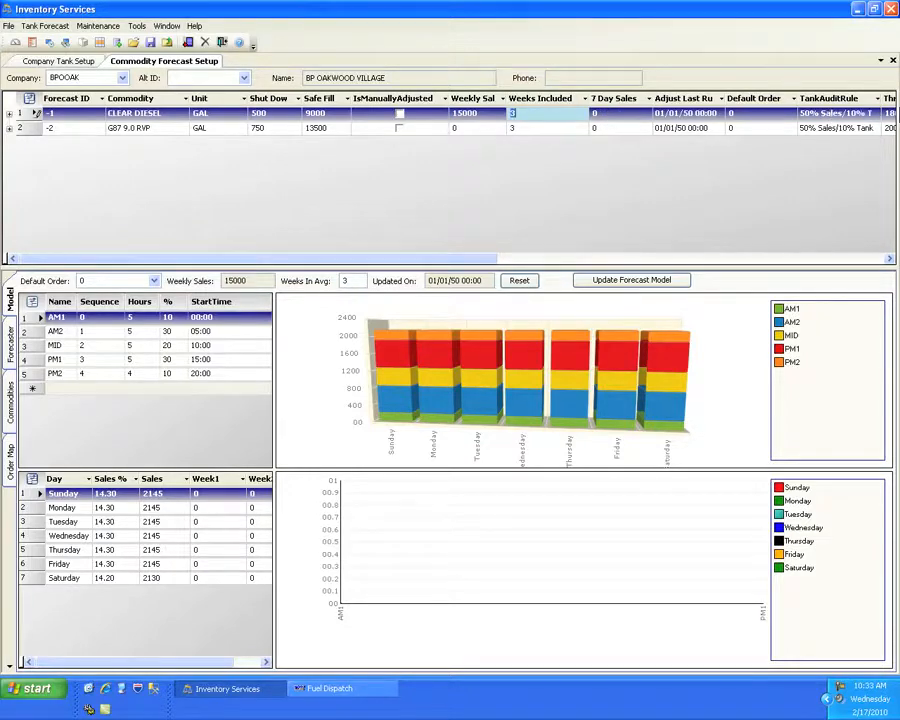
{"action": "left_click", "coordinate": [876, 118]}
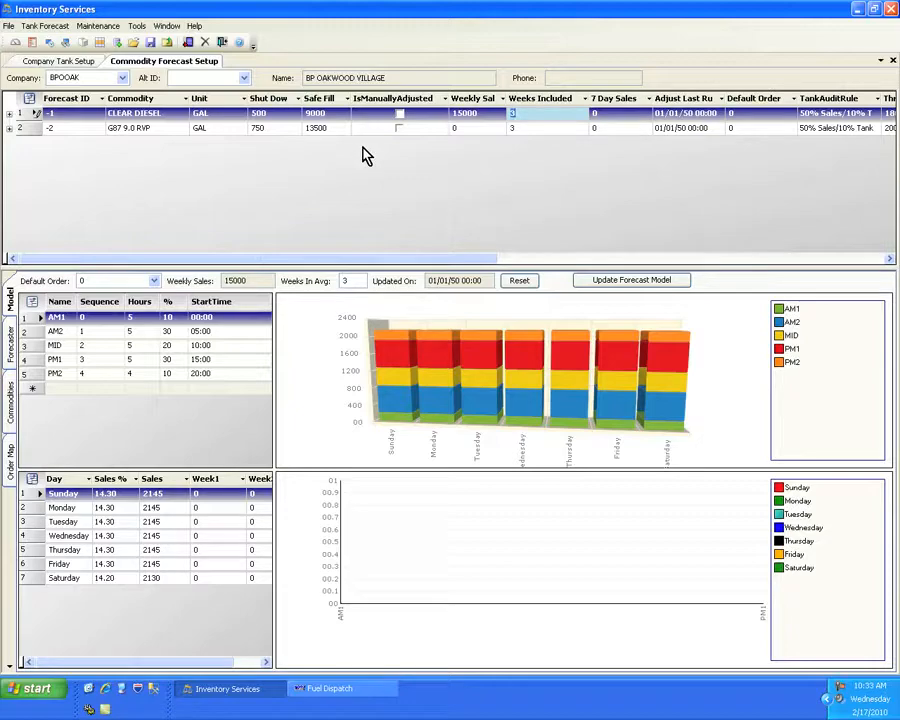
- Set the weekly sales of the G87 9.0 RVP forecast to 20000
{"action": "left_click", "coordinate": [462, 128]}
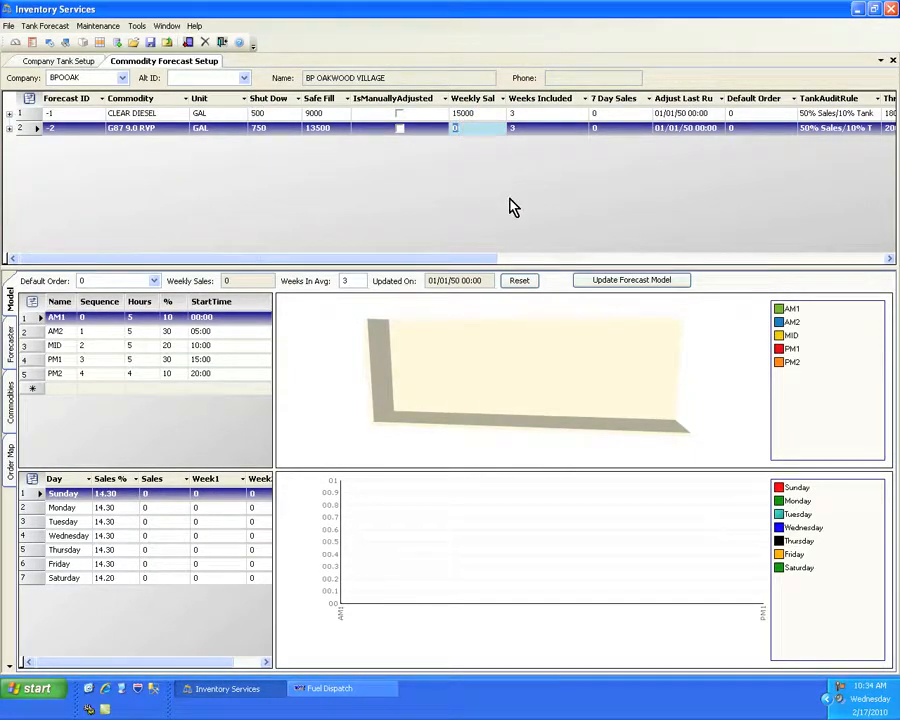
{"action": "type", "text": "5"}
{"action": "key", "text": "Tab"}
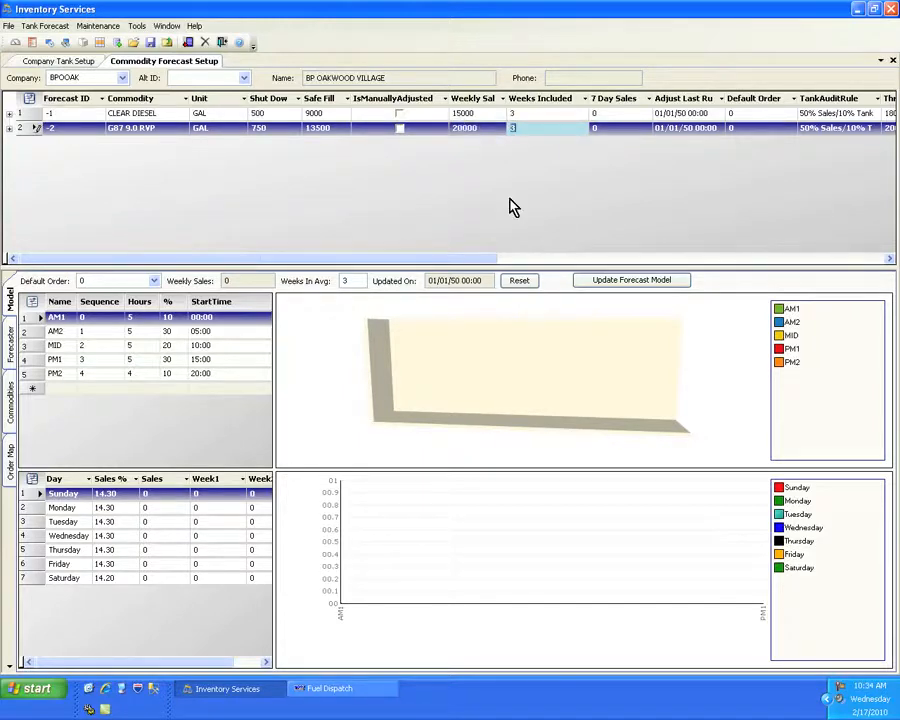
{"action": "key", "text": "Tab"}
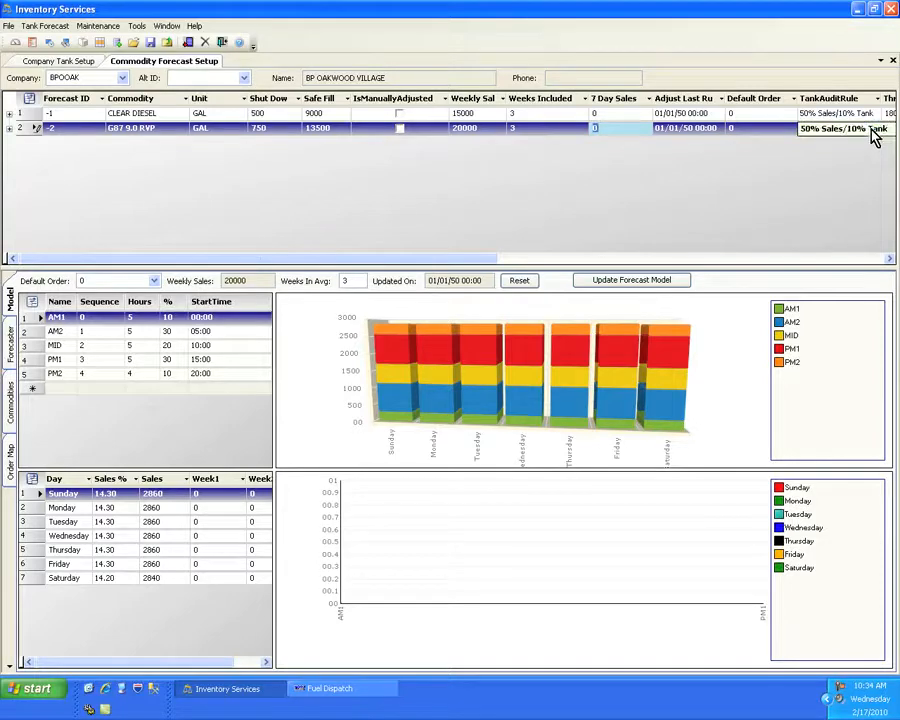
- Check the available tank audit rules for the G87 9.0 RVP forecast and save the commodity forecast setup
{"action": "left_click", "coordinate": [872, 135]}
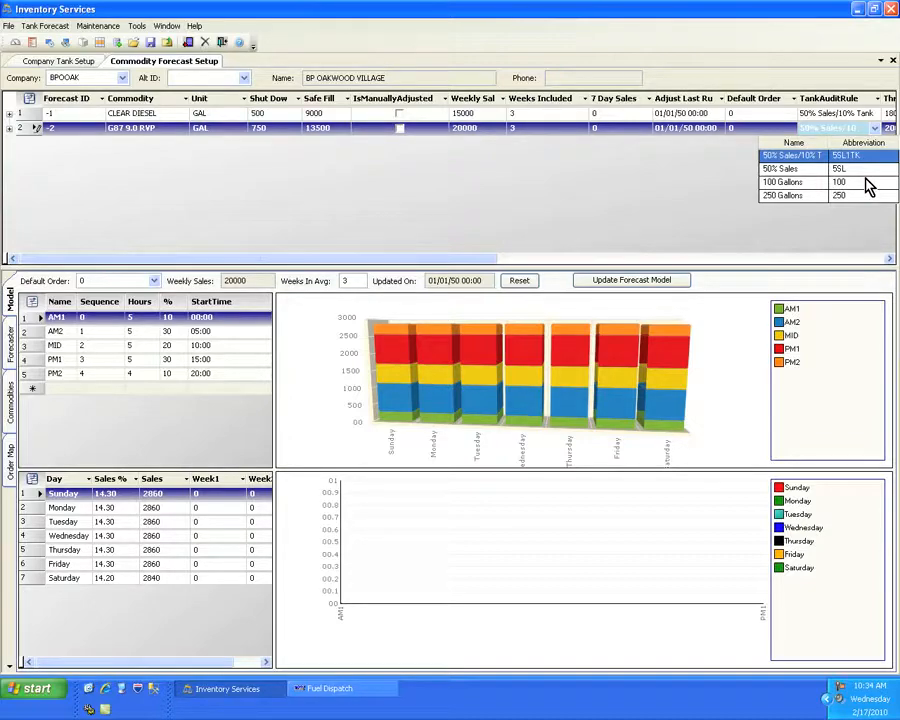
{"action": "left_click", "coordinate": [717, 176]}
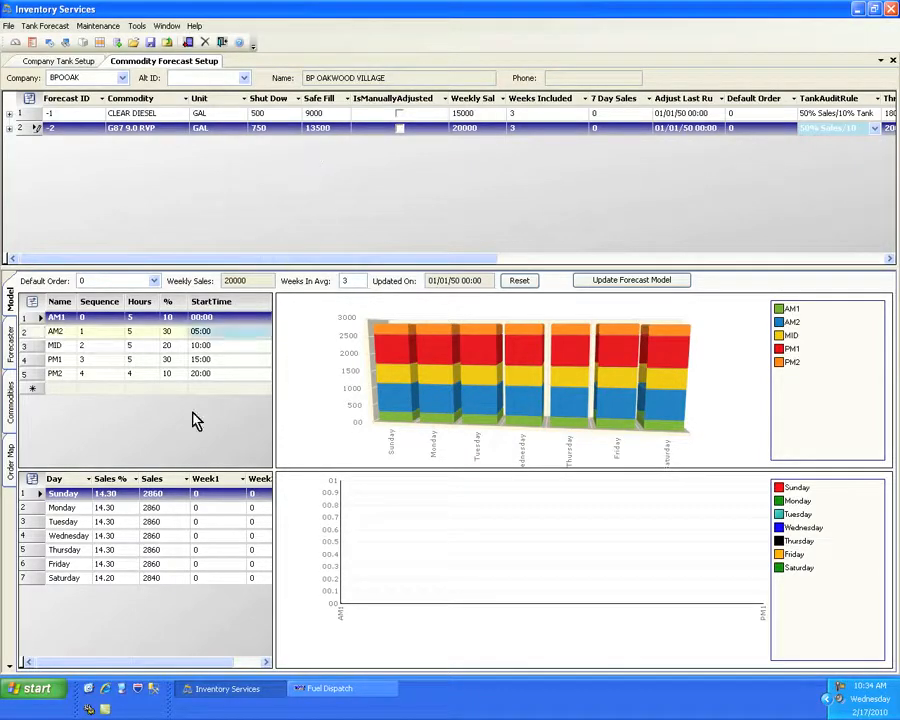
{"action": "left_click", "coordinate": [160, 495]}
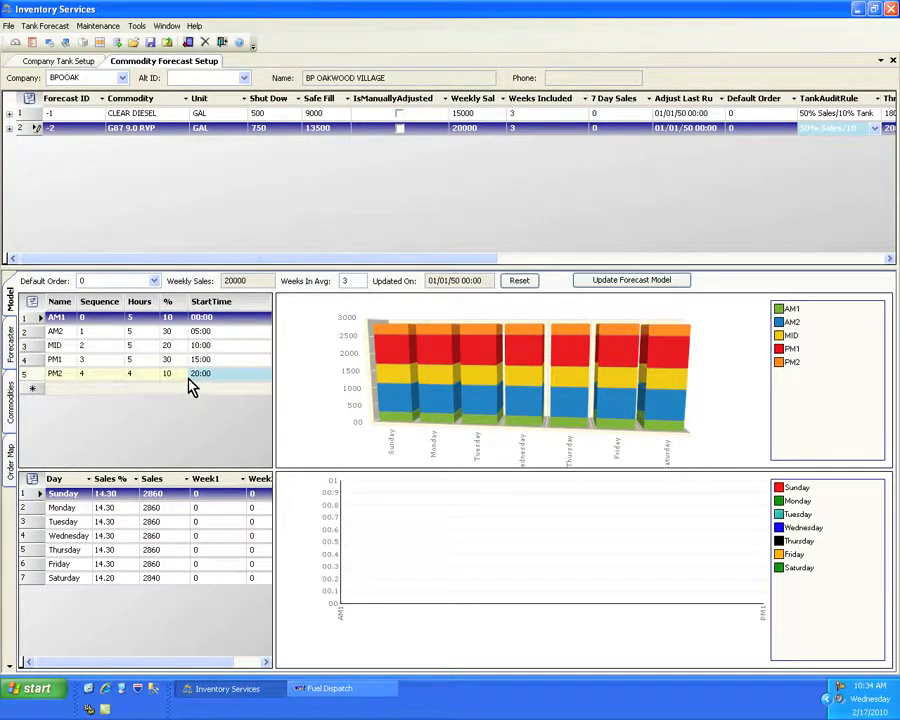
{"action": "left_click", "coordinate": [152, 42]}
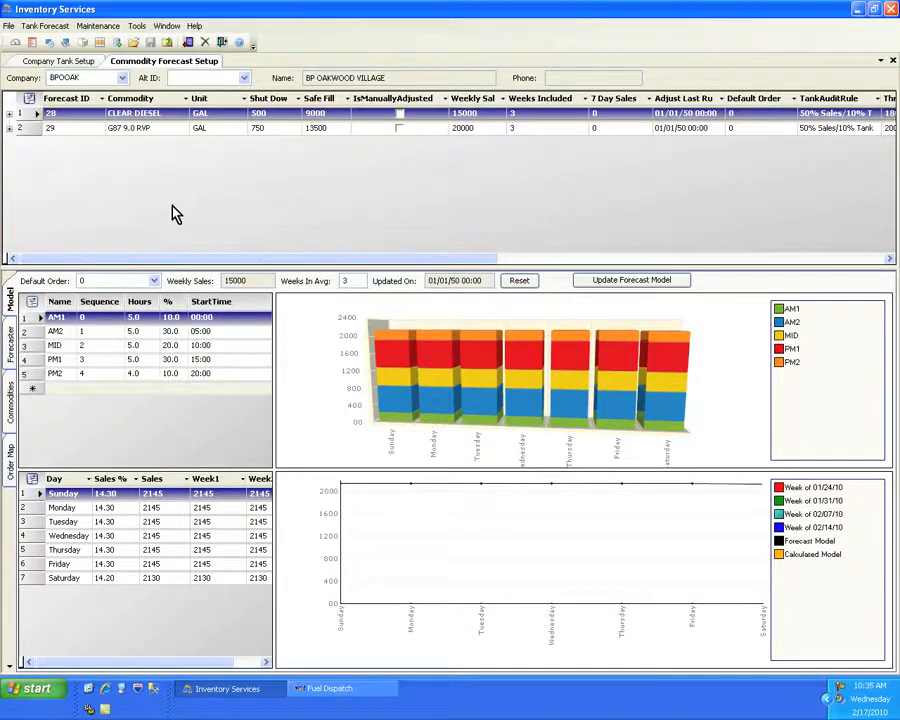
- Open the company's Forecaster settings and set the overall specific gravity to 0.84, keeping the full trailer amount at 8500
{"action": "left_click", "coordinate": [14, 352]}
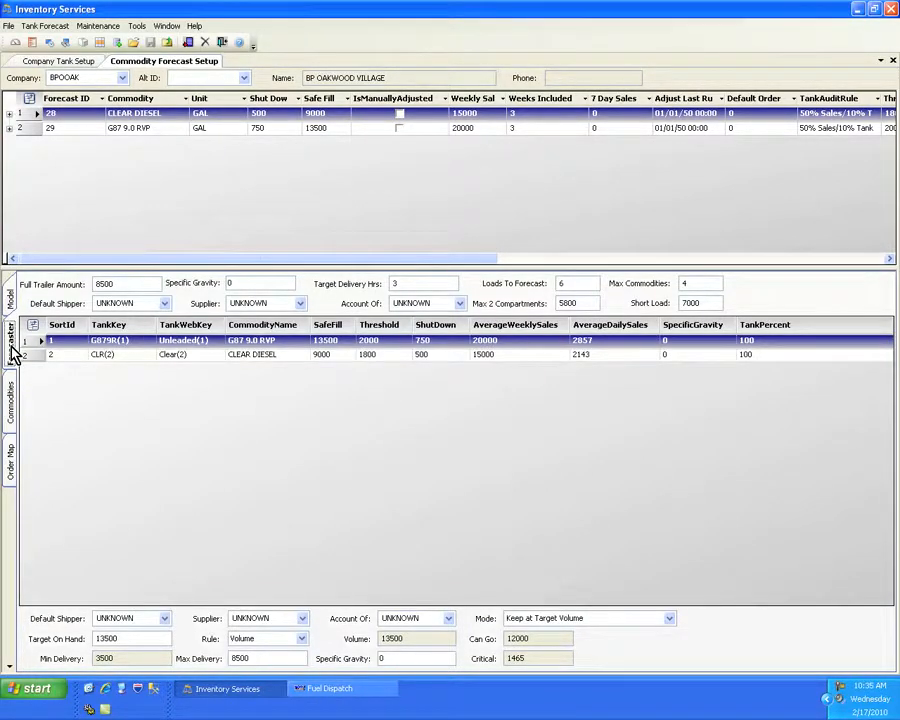
{"action": "double_click", "coordinate": [118, 285]}
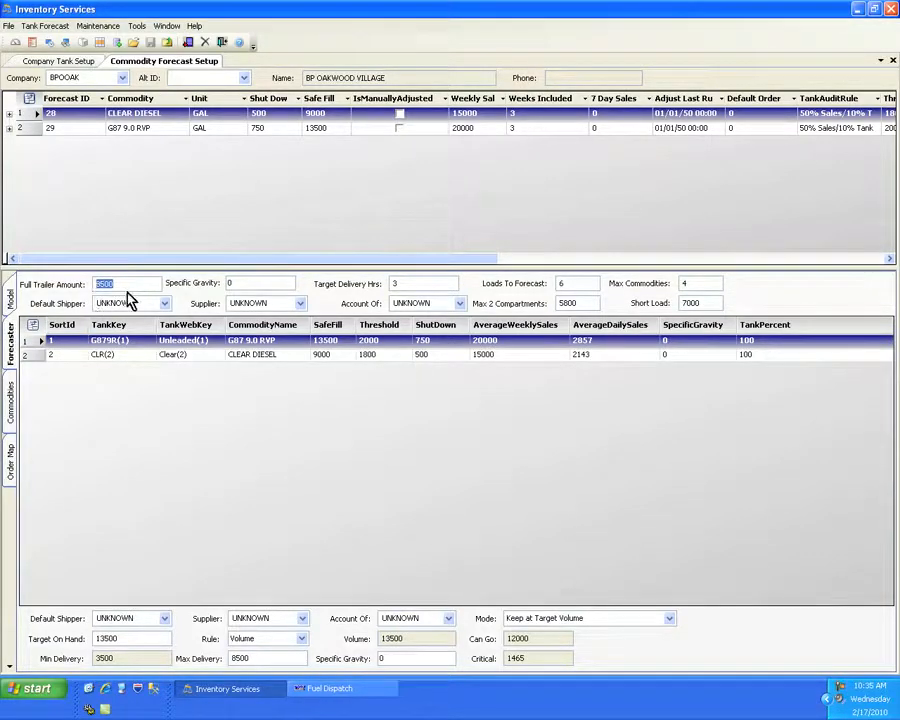
{"action": "left_click", "coordinate": [137, 285]}
{"action": "left_click", "coordinate": [226, 286]}
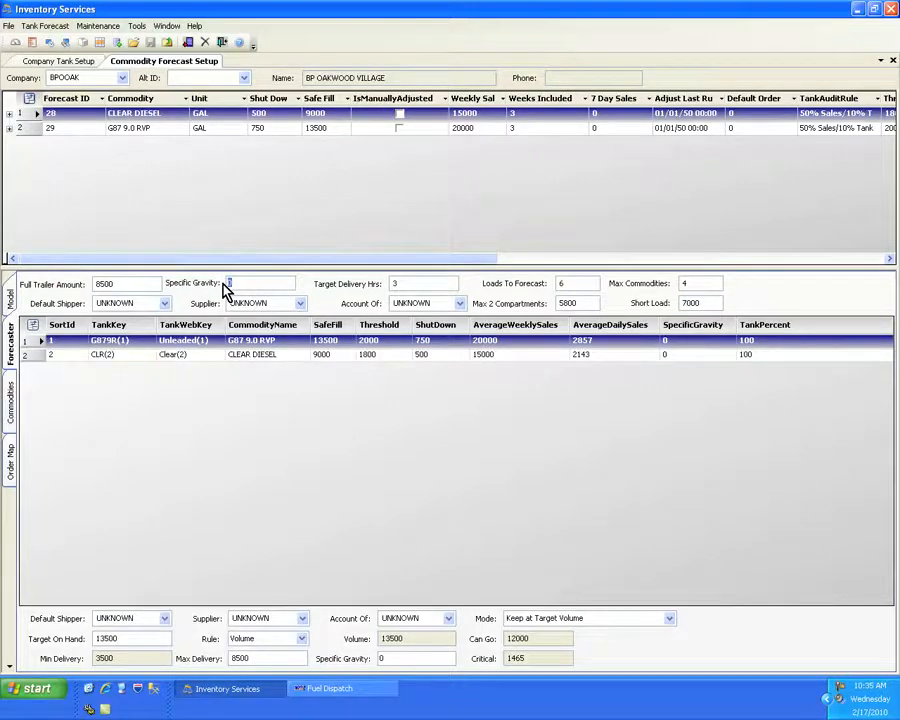
{"action": "type", "text": ".84"}
{"action": "left_click", "coordinate": [458, 433]}
- Set the loads to forecast to 6 and review the target delivery hours, max commodities and max 2 compartments values
{"action": "left_click", "coordinate": [395, 284]}
{"action": "left_click", "coordinate": [406, 285]}
{"action": "left_click", "coordinate": [562, 284]}
{"action": "type", "text": "6"}
{"action": "left_click", "coordinate": [689, 283]}
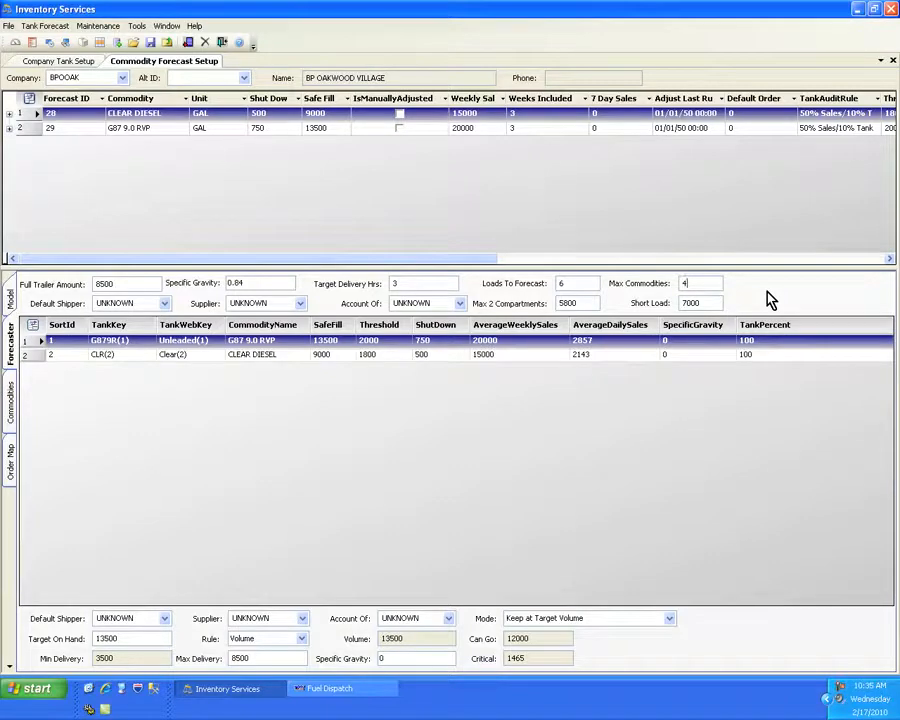
{"action": "left_click", "coordinate": [570, 303]}
{"action": "left_click_drag", "start_coordinate": [596, 306], "coordinate": [546, 311]}
{"action": "left_click", "coordinate": [588, 305]}
- Assign default shipper MAPCAN and supplier SUPBP to the Unleaded tank
{"action": "left_click", "coordinate": [112, 357]}
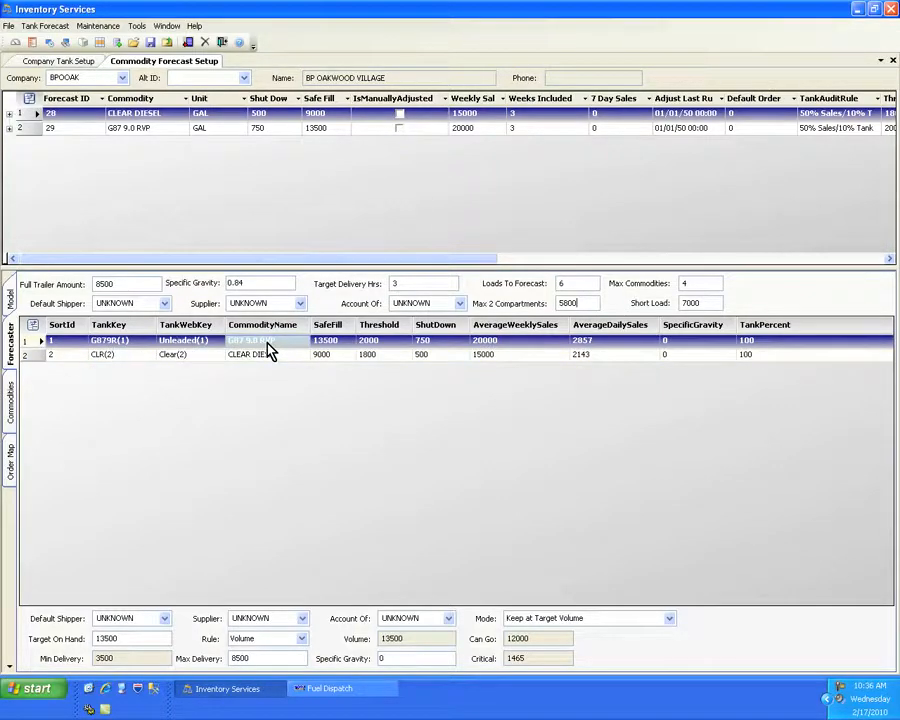
{"action": "left_click", "coordinate": [162, 618]}
{"action": "type", "text": "MAPCAN"}
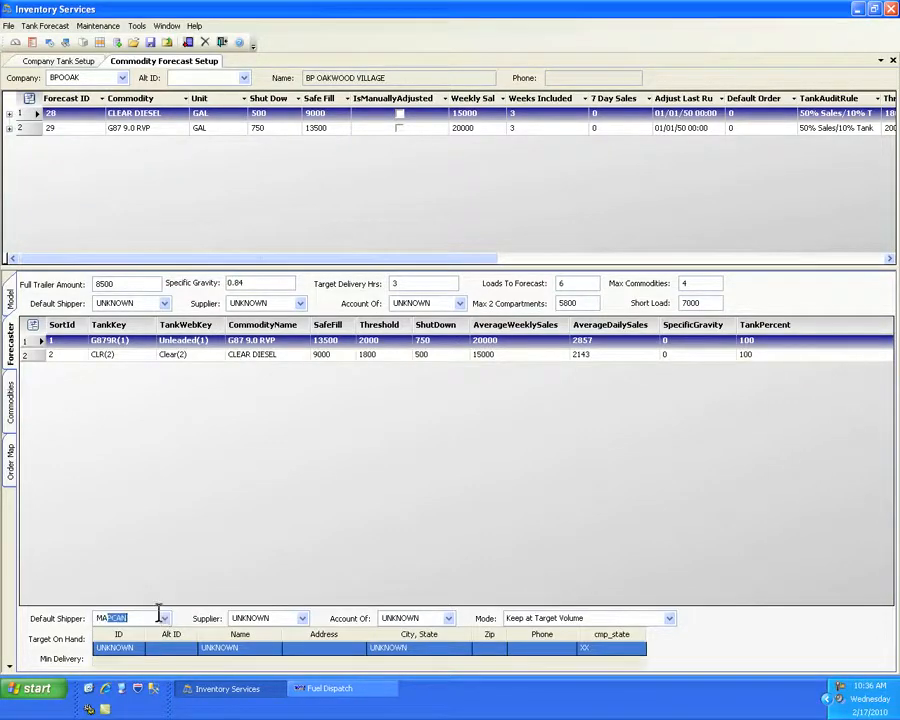
{"action": "key", "text": "Tab"}
{"action": "type", "text": "SUPBP"}
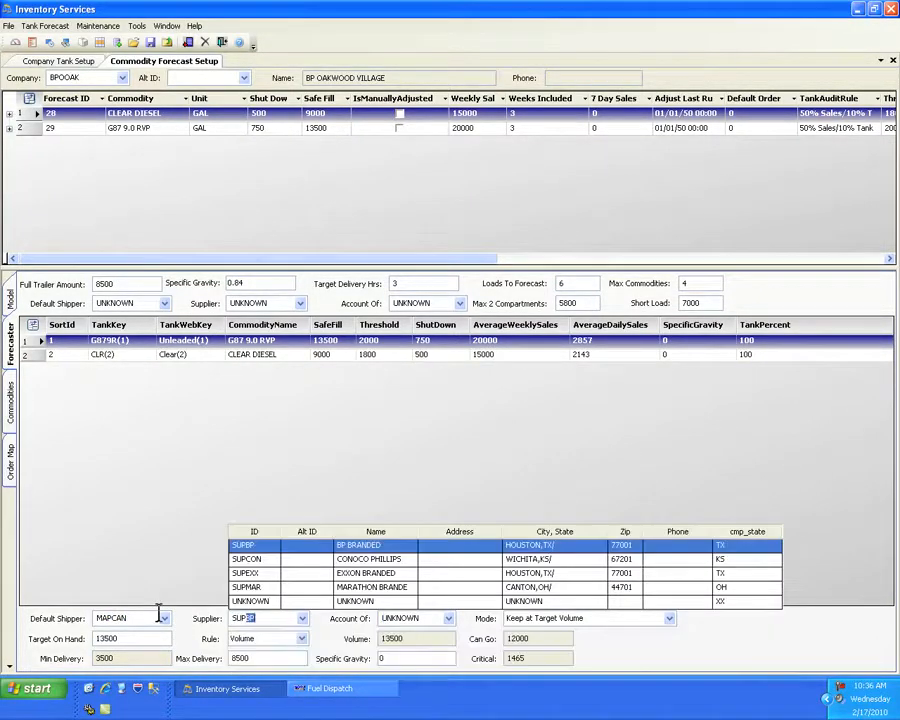
{"action": "key", "text": "Tab"}
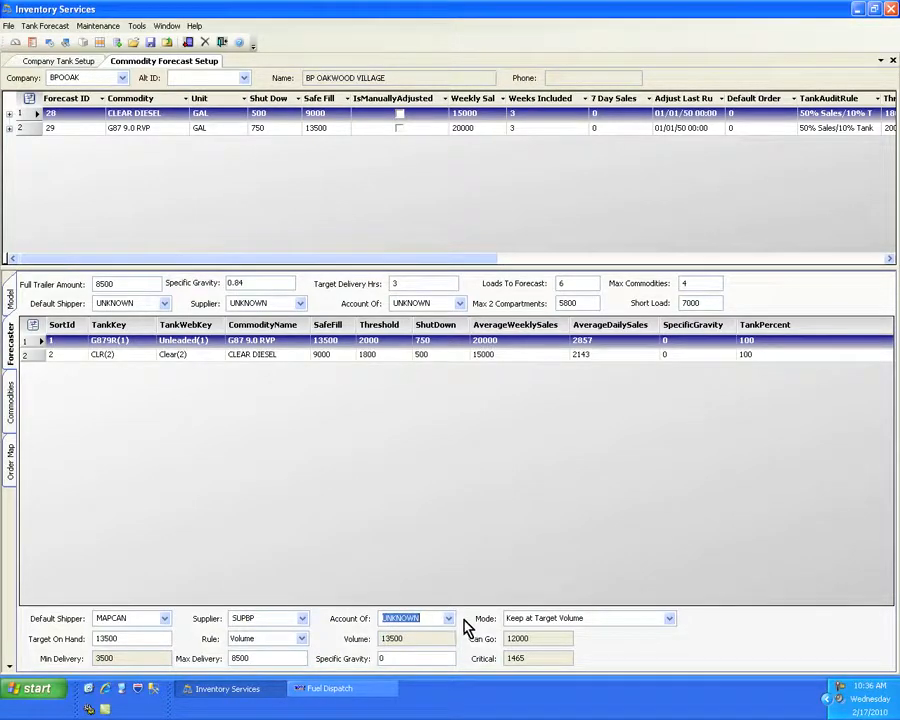
- Keep the Unleaded tank's mode at Keep at Target Volume and set its specific gravity to 0.84
{"action": "left_click", "coordinate": [670, 619]}
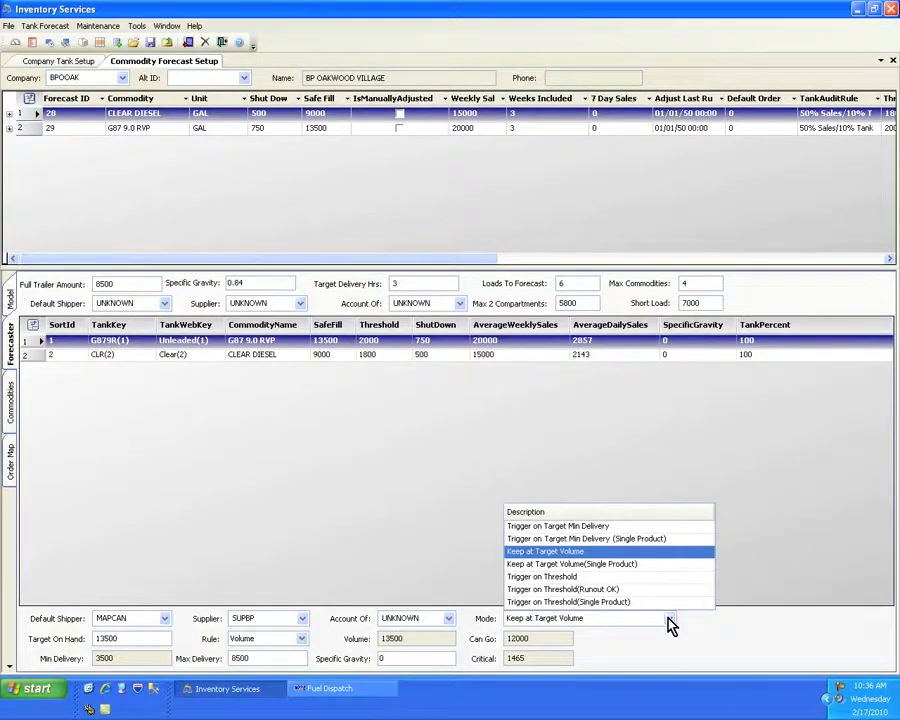
{"action": "left_click", "coordinate": [669, 622]}
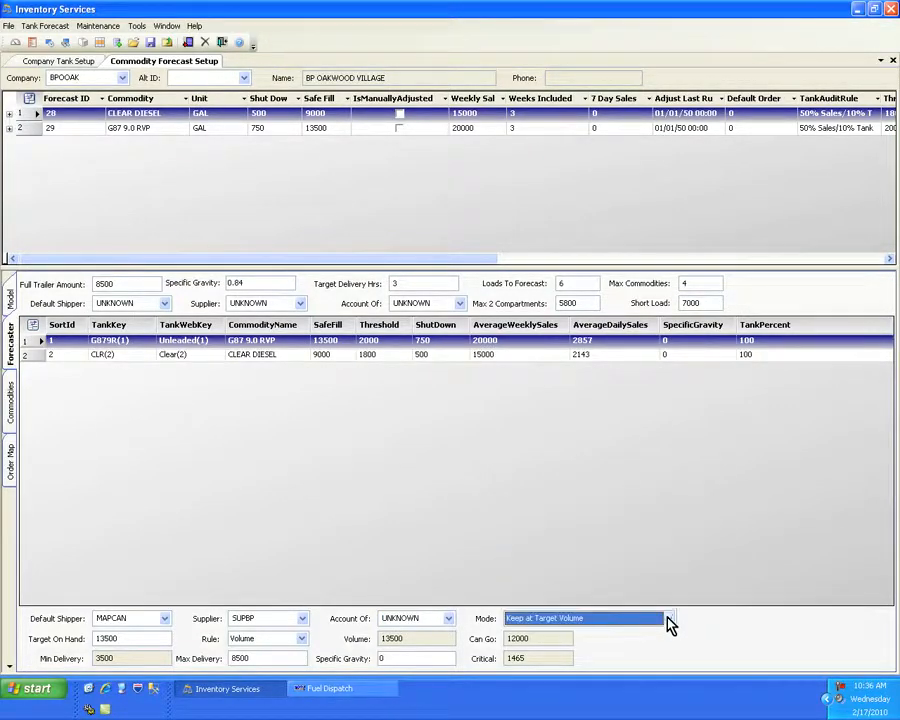
{"action": "left_click", "coordinate": [110, 639]}
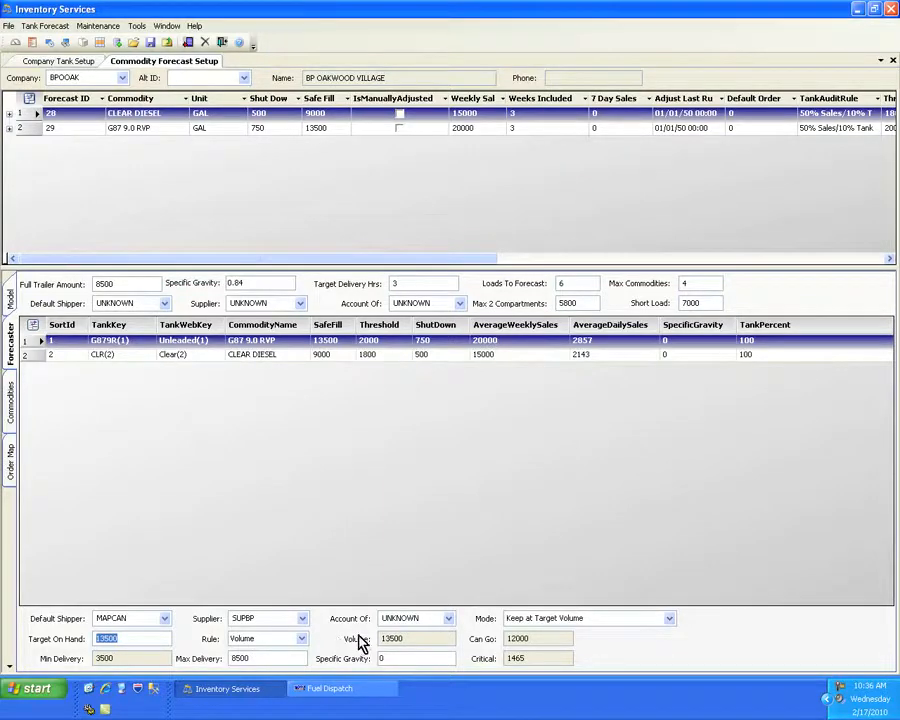
{"action": "left_click", "coordinate": [398, 659]}
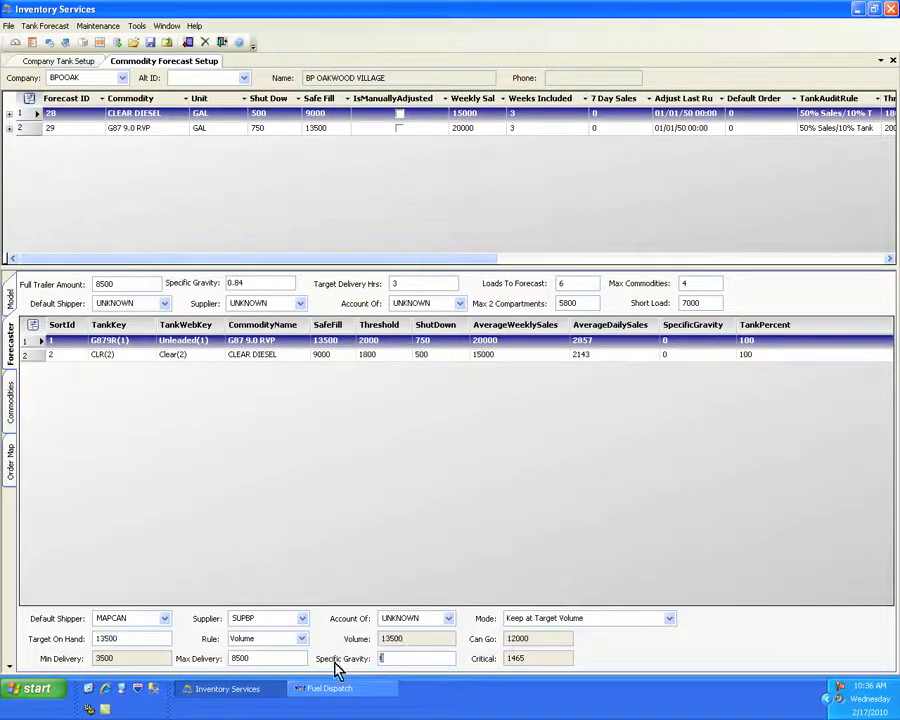
{"action": "type", "text": ".84"}
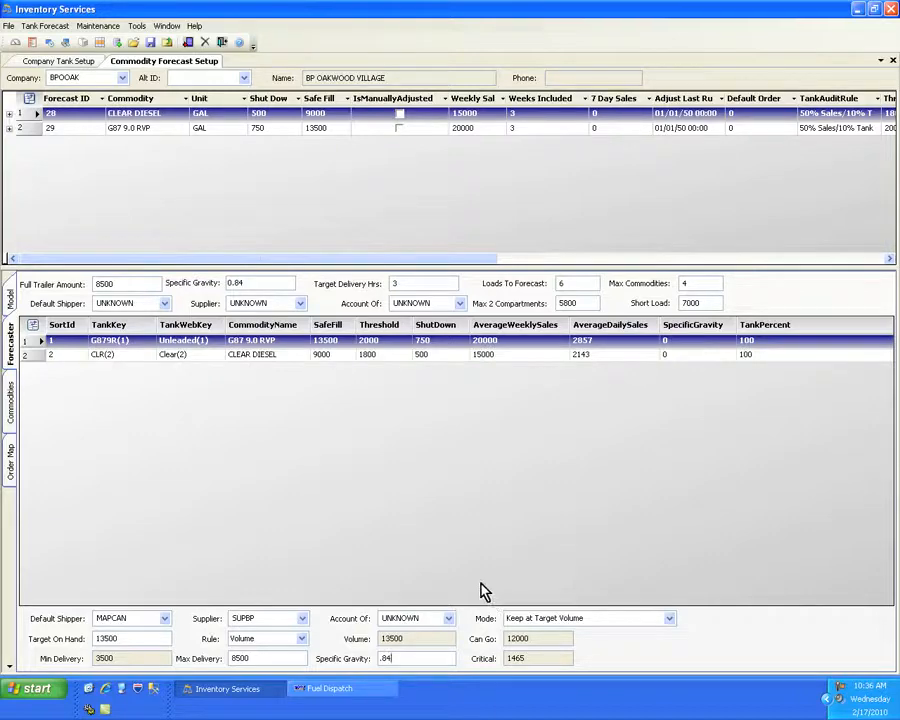
- Assign default shipper MAPCAN and supplier SUPBP to the Clear diesel tank
{"action": "left_click", "coordinate": [241, 357]}
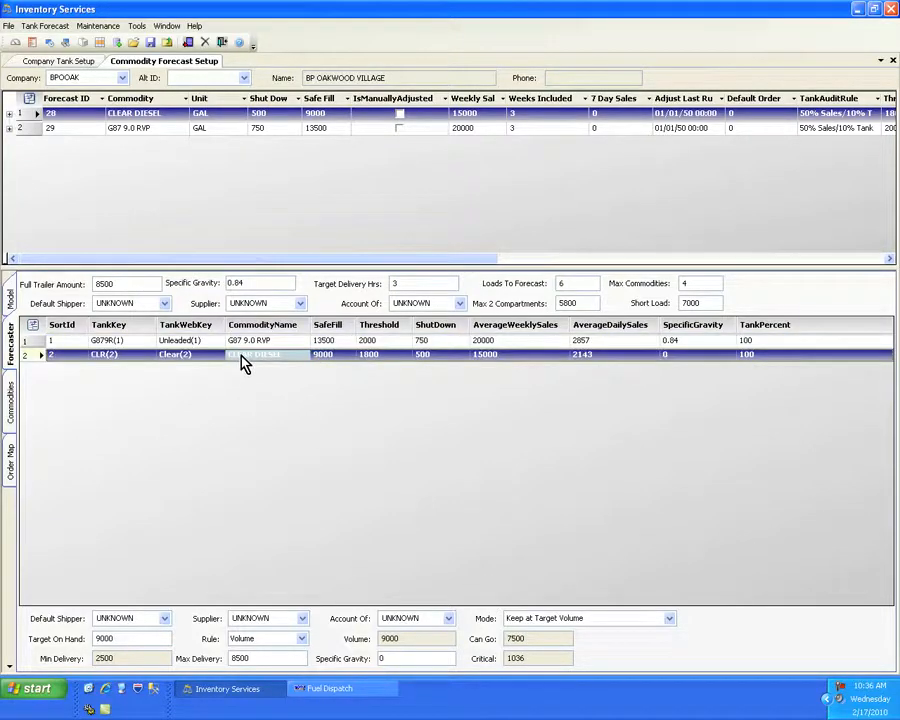
{"action": "left_click", "coordinate": [165, 619]}
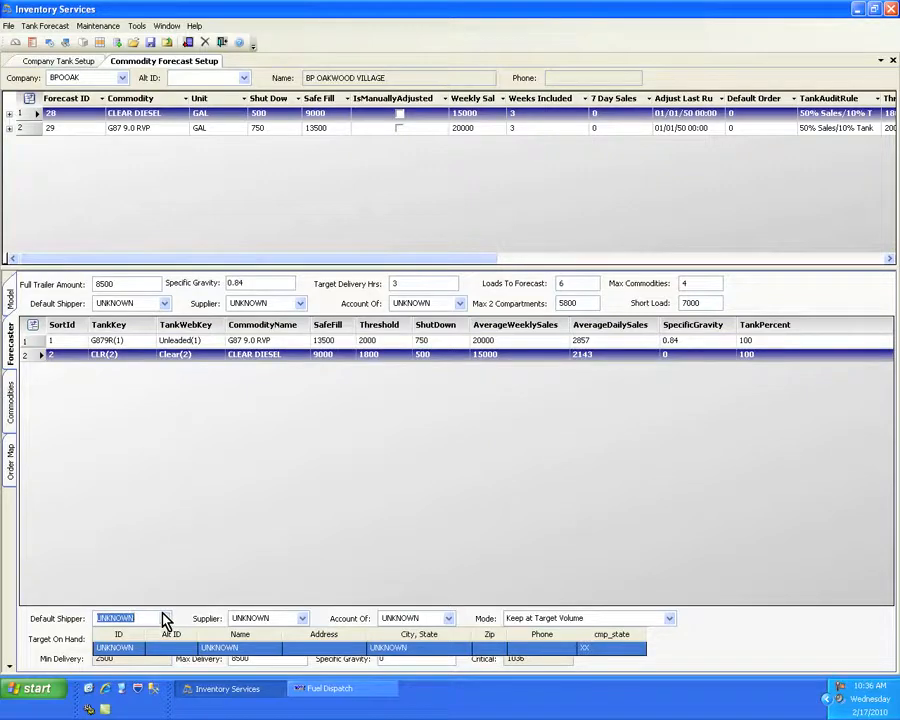
{"action": "type", "text": "MAPCAN"}
{"action": "key", "text": "Tab"}
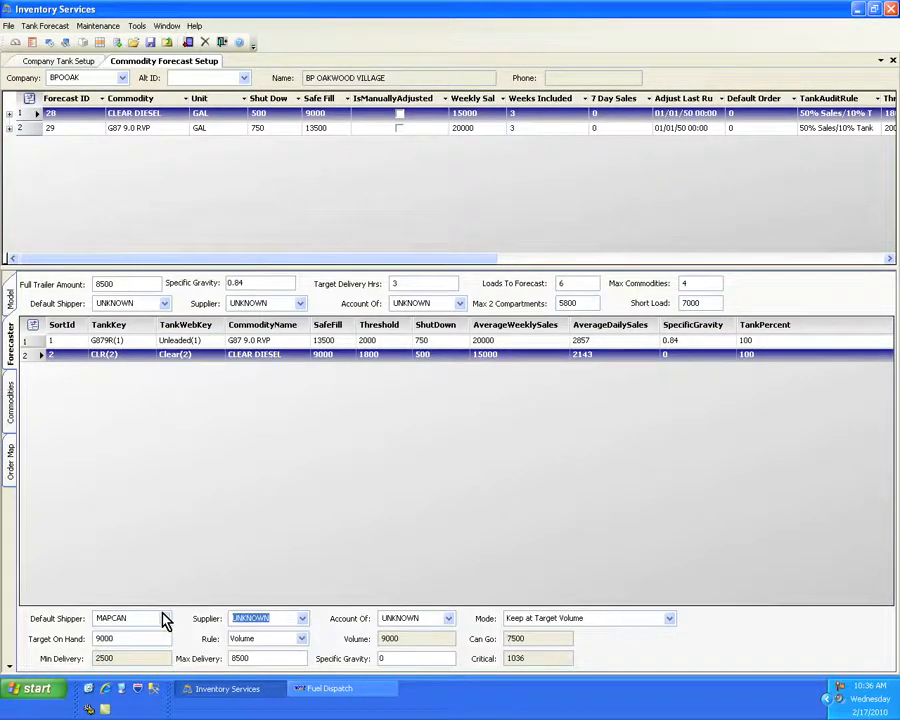
{"action": "type", "text": "SUPBP"}
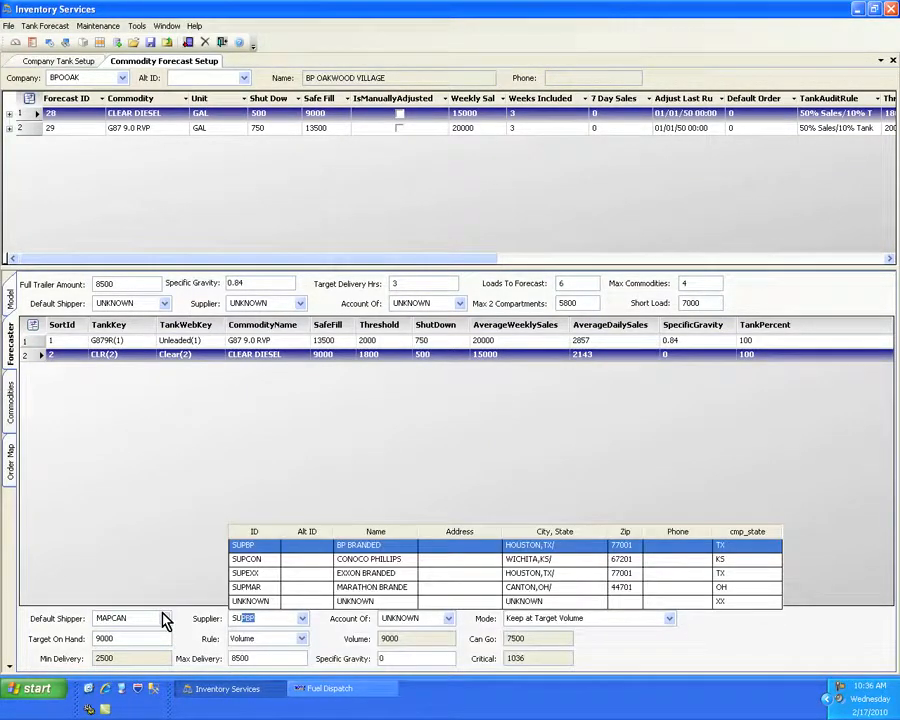
{"action": "key", "text": "Tab"}
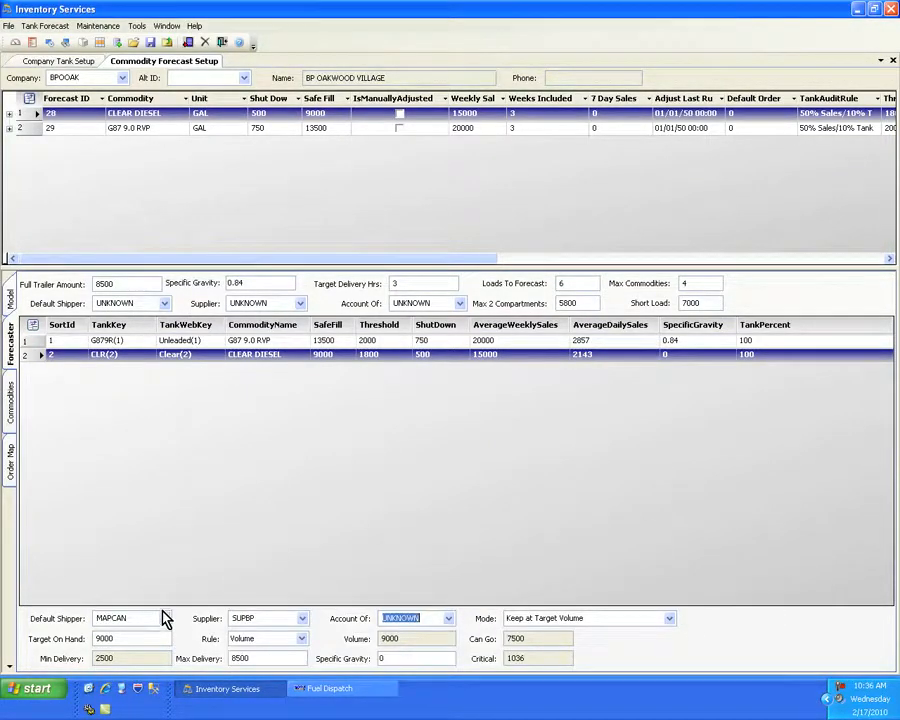
- Set the Clear tank's mode to Trigger on Threshold and its target on hand to 7000
{"action": "left_click", "coordinate": [670, 618]}
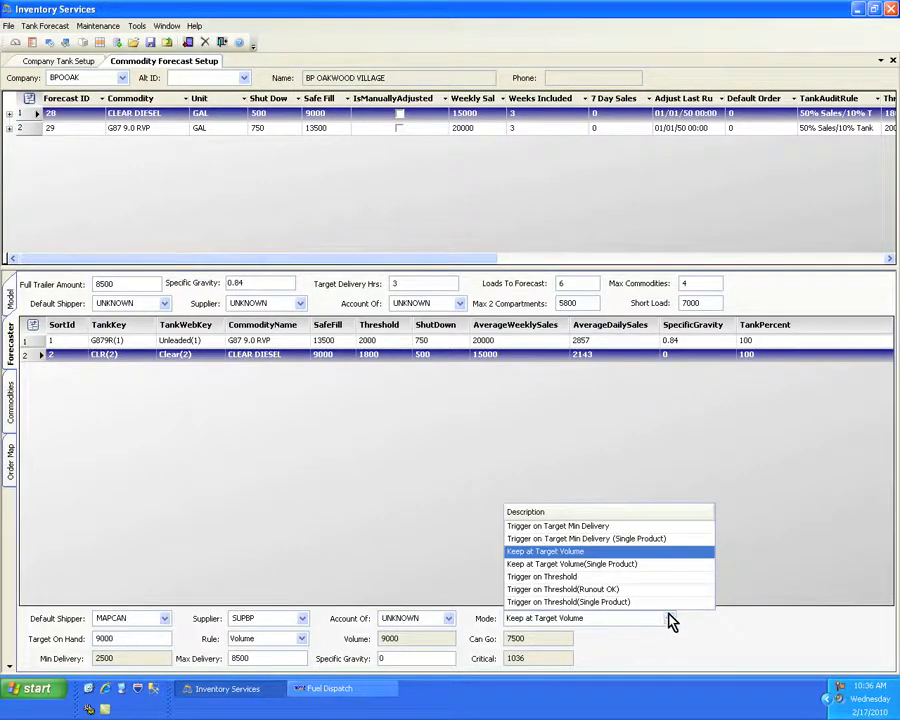
{"action": "left_click", "coordinate": [578, 577]}
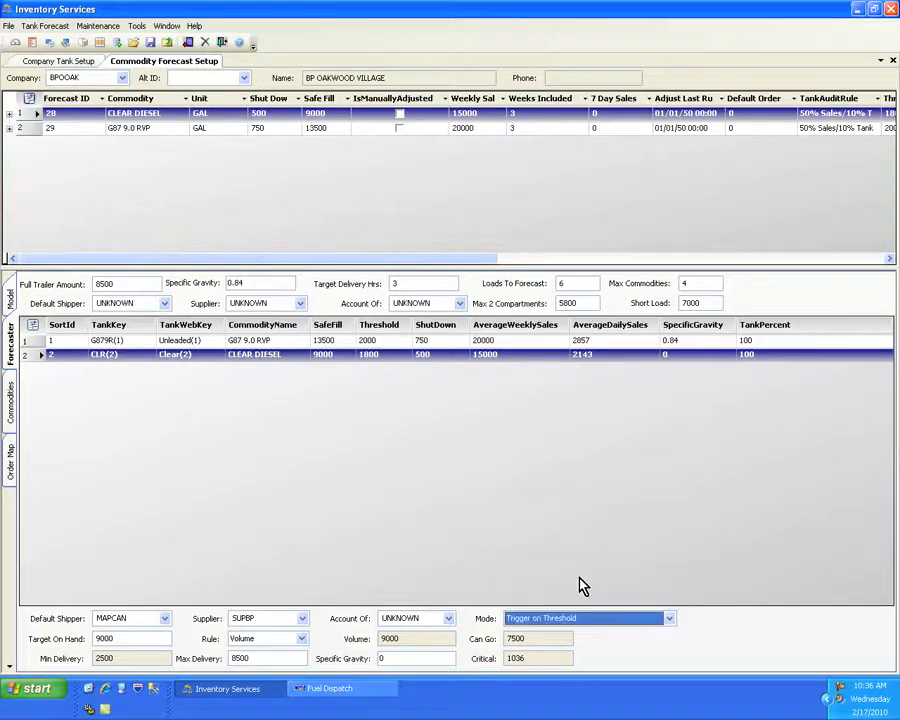
{"action": "left_click", "coordinate": [121, 641]}
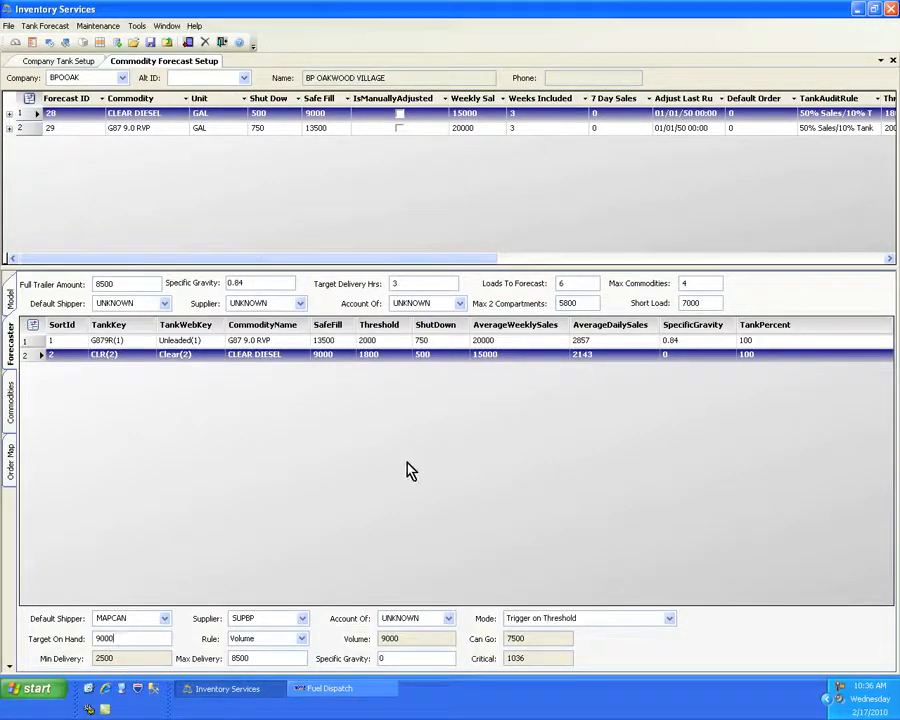
{"action": "left_click", "coordinate": [385, 356]}
{"action": "left_click_drag", "start_coordinate": [114, 638], "coordinate": [90, 637]}
{"action": "type", "text": "7000"}
{"action": "key", "text": "Tab"}
- Set the Clear tank's specific gravity to 0.74 and save the forecaster settings
{"action": "left_click_drag", "start_coordinate": [392, 660], "coordinate": [369, 667]}
{"action": "type", "text": ".74"}
{"action": "key", "text": "shift+Tab"}
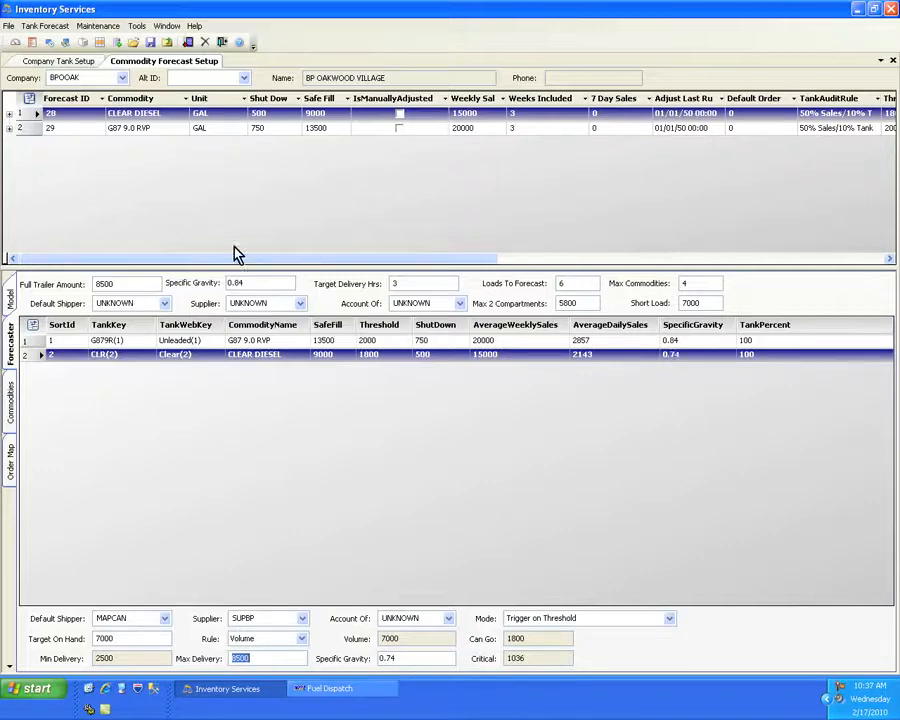
{"action": "left_click", "coordinate": [150, 43]}
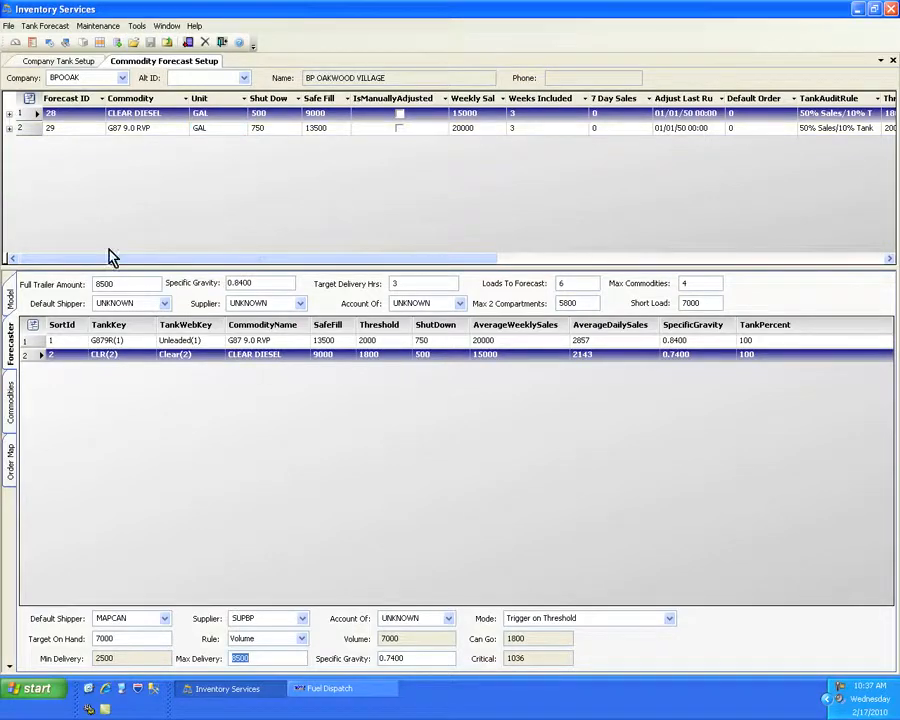
- Return to the forecast model view, then open Order Forecast Review and enter the company ID
{"action": "left_click", "coordinate": [9, 300]}
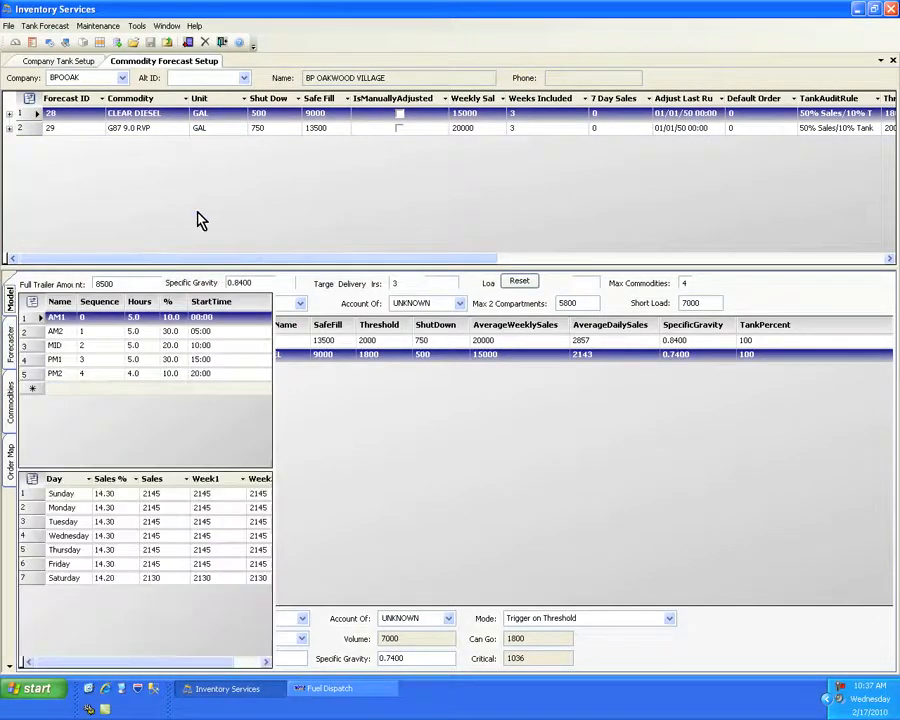
{"action": "left_click", "coordinate": [50, 27]}
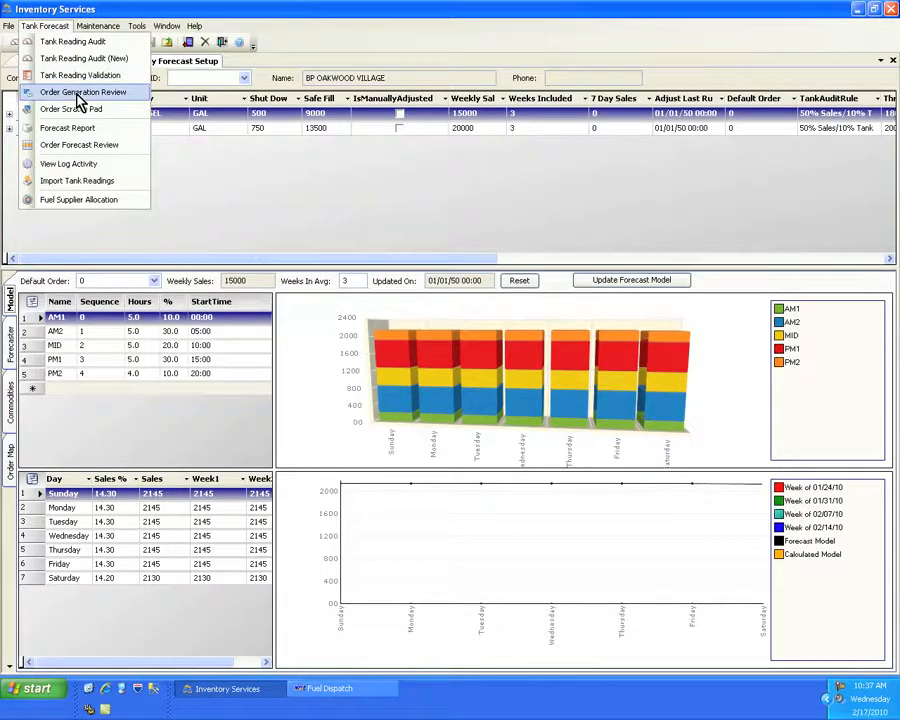
{"action": "left_click", "coordinate": [109, 147]}
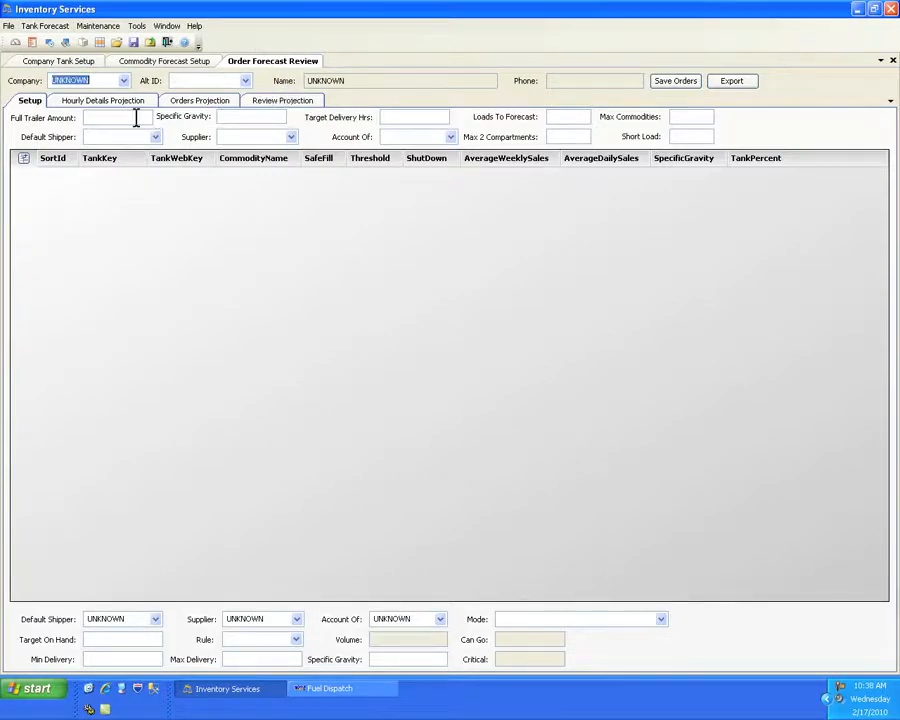
{"action": "type", "text": "BPA"}
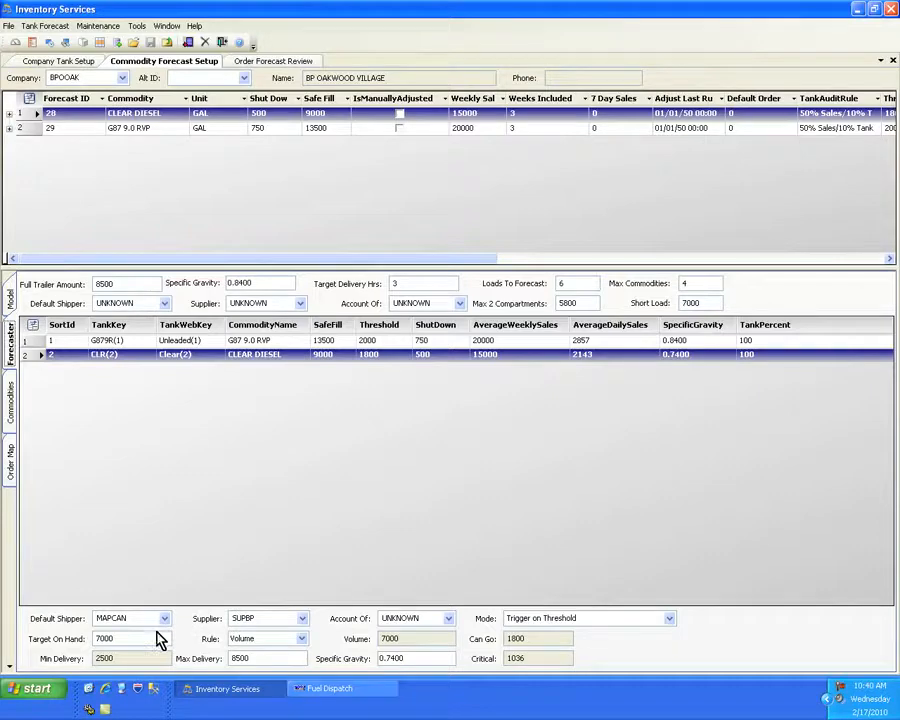
- Compare the forecaster settings of the Unleaded and Clear tanks
{"action": "left_click", "coordinate": [196, 342]}
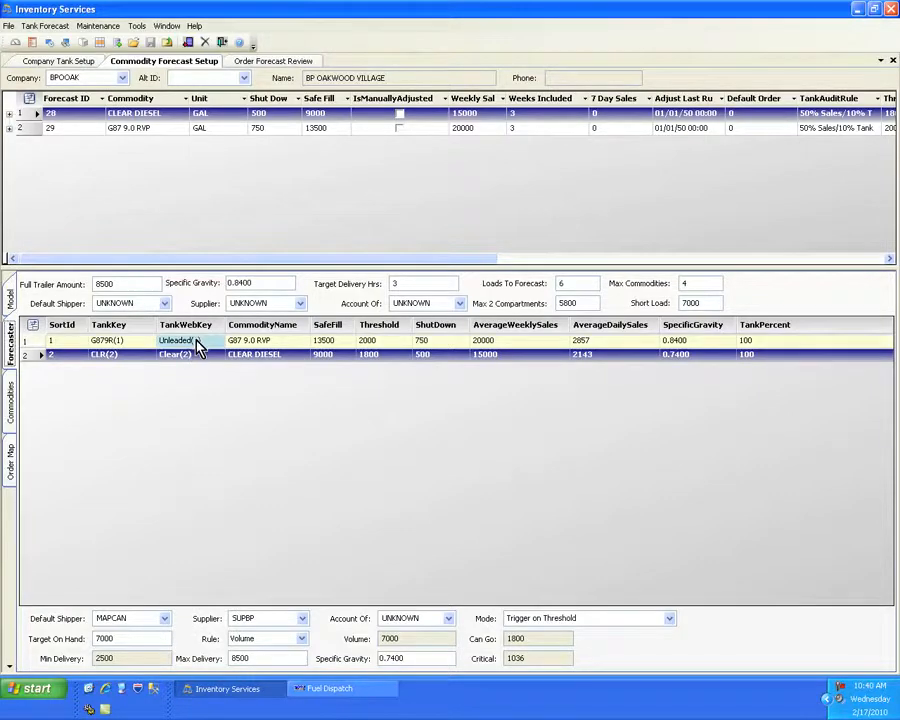
{"action": "left_click", "coordinate": [198, 355]}
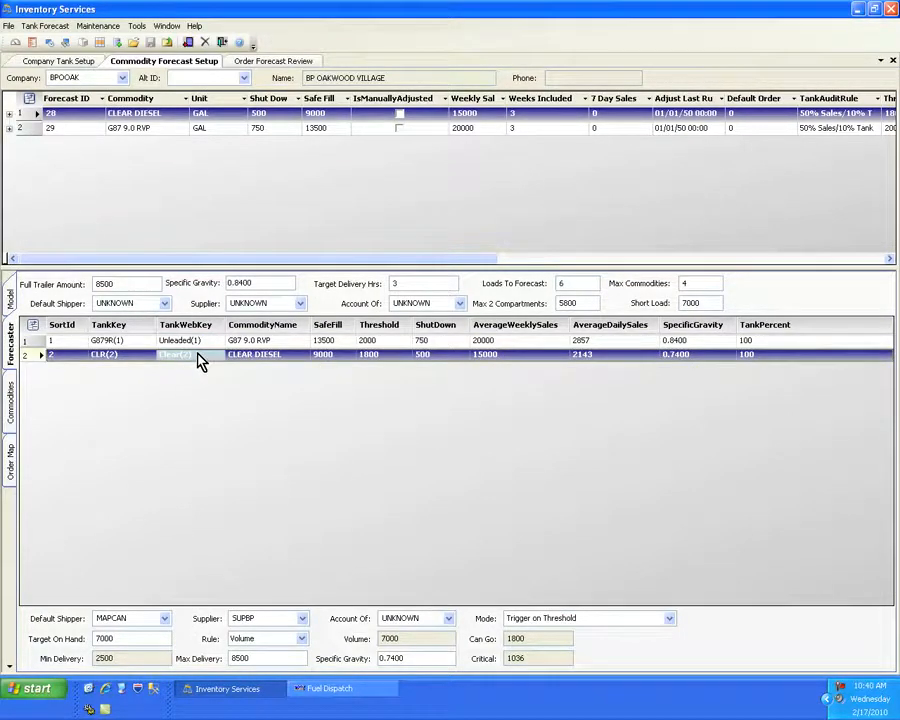
{"action": "left_click", "coordinate": [200, 343]}
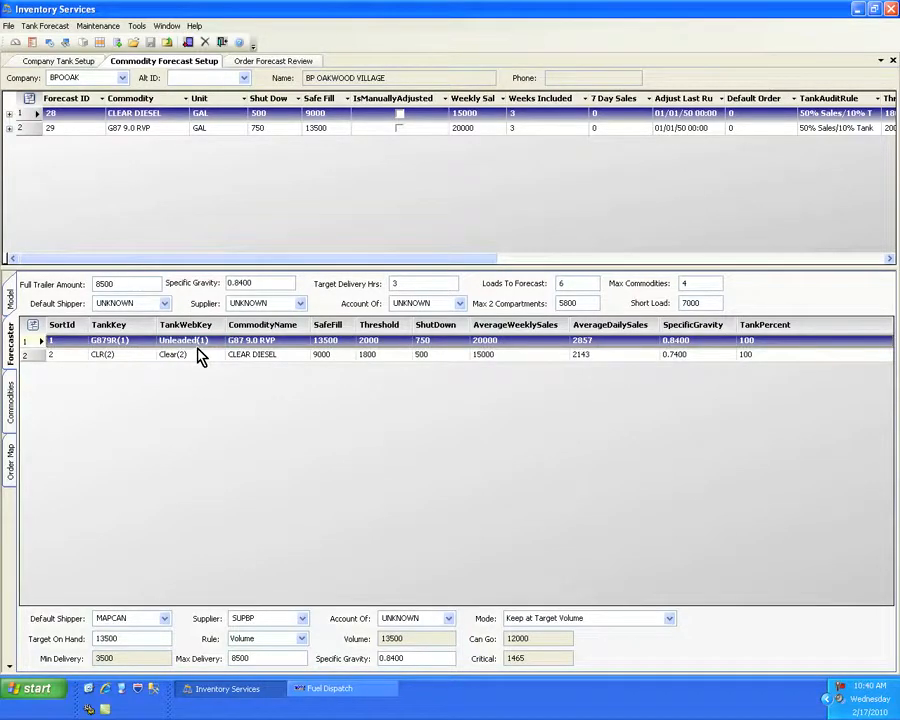
{"action": "left_click", "coordinate": [198, 355]}
- Switch to Fuel Dispatch and load company BPOOAK in Forecast Order Site Review
{"action": "left_click", "coordinate": [384, 698]}
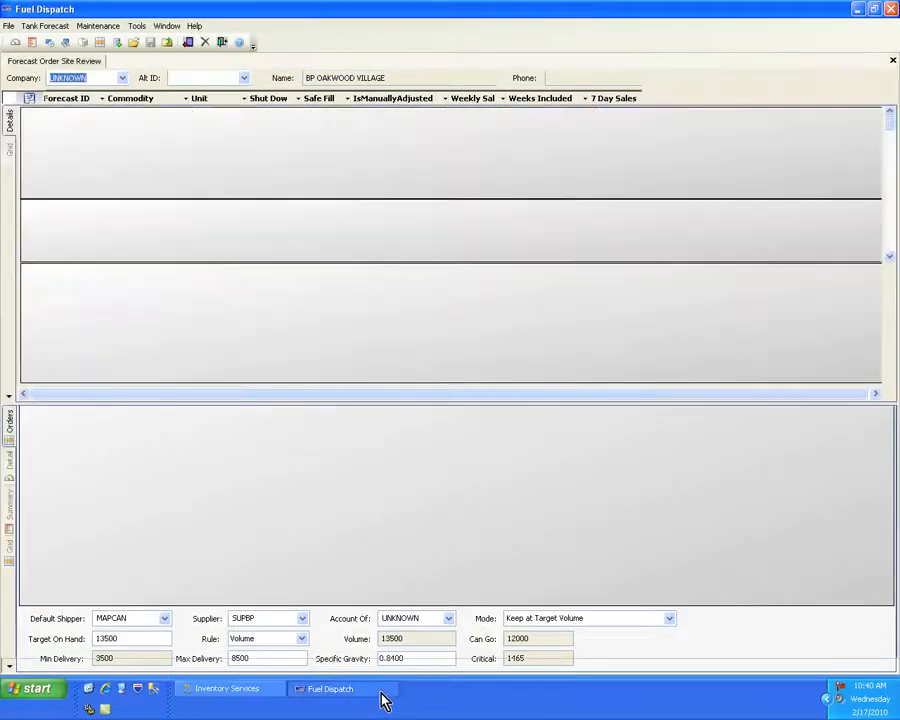
{"action": "left_click", "coordinate": [42, 27]}
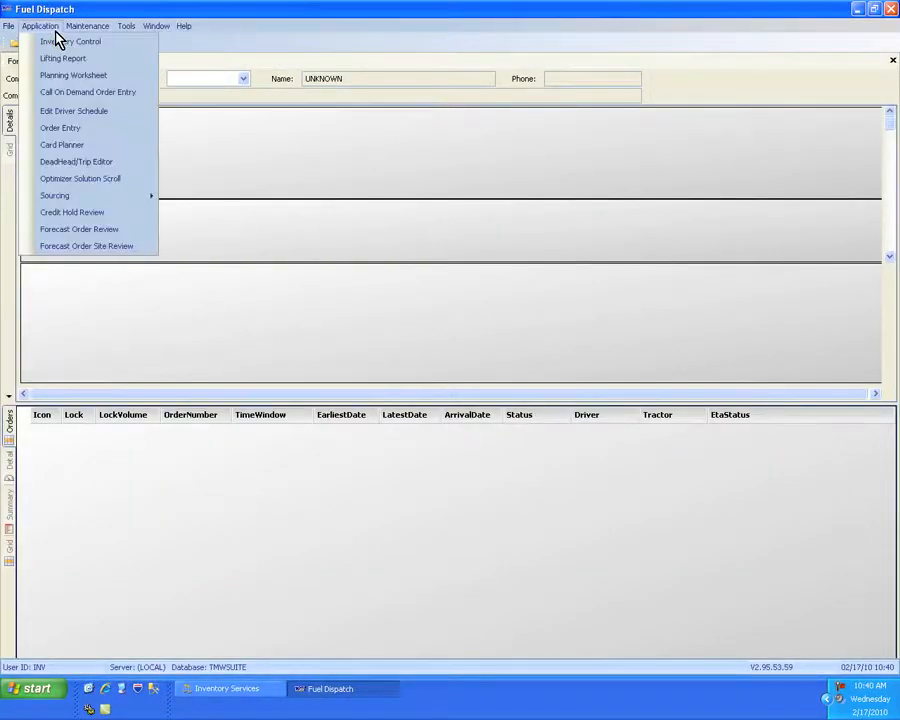
{"action": "left_click", "coordinate": [130, 258]}
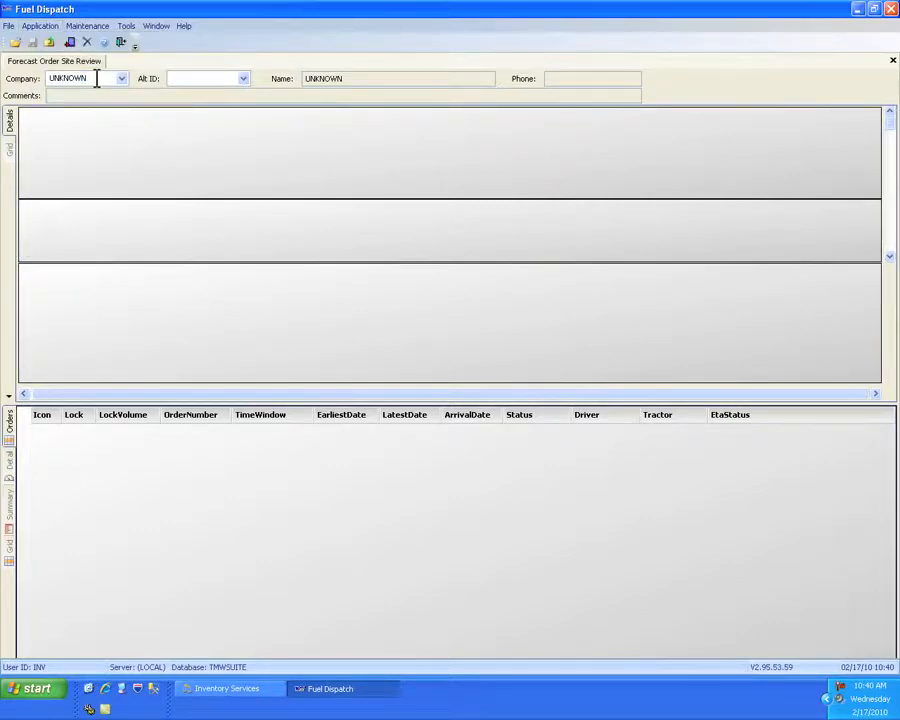
{"action": "left_click", "coordinate": [96, 80]}
{"action": "type", "text": "BPOOAK"}
{"action": "key", "text": "Return"}
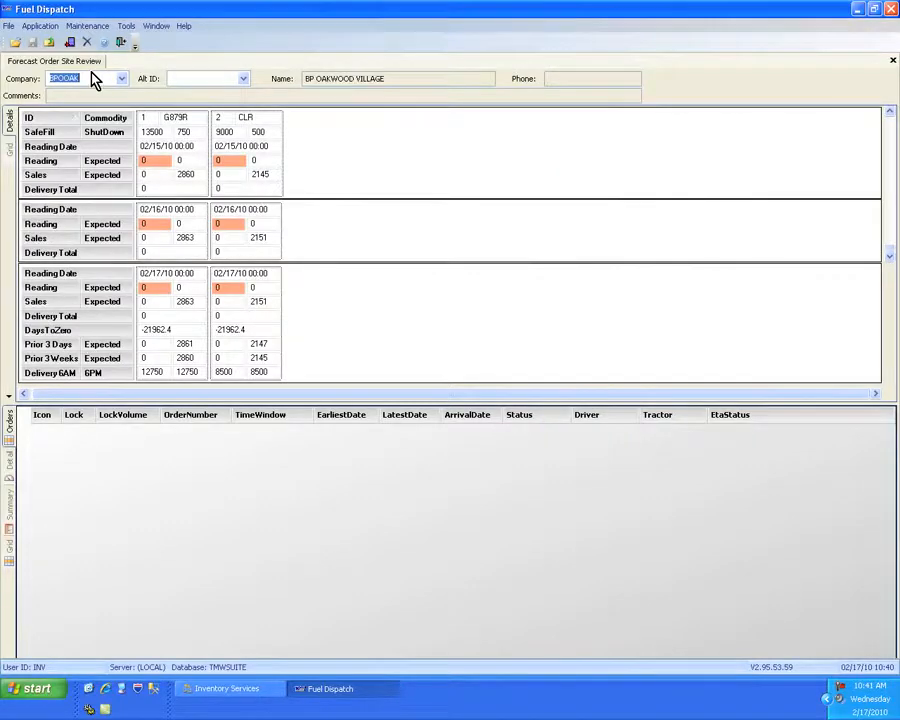
- Enter a 02/17/10 tank reading of 5000 for the G879R tank
{"action": "left_click", "coordinate": [150, 288]}
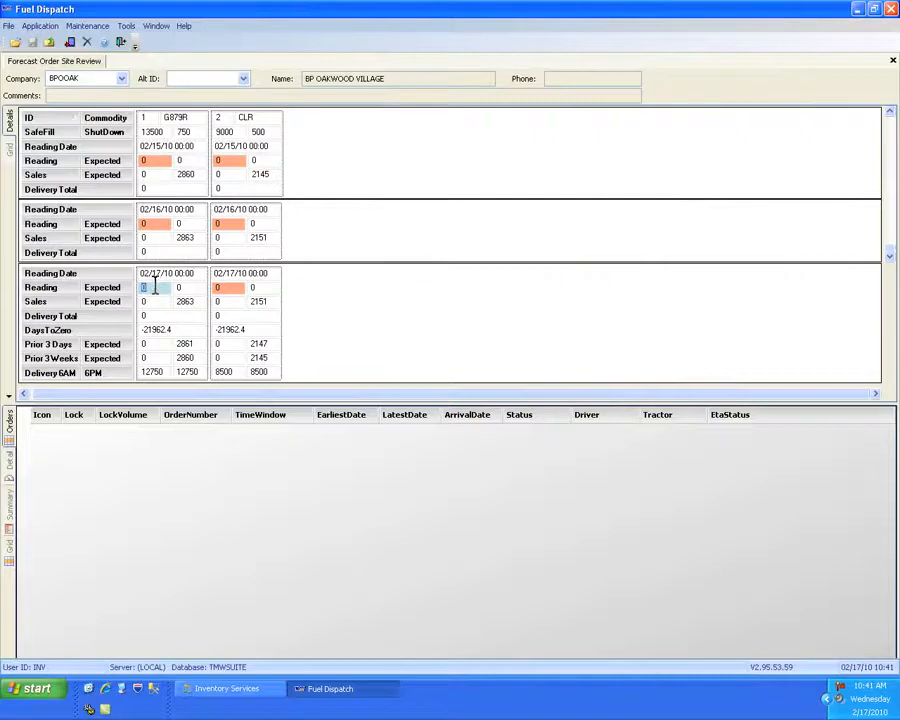
{"action": "left_click", "coordinate": [158, 133]}
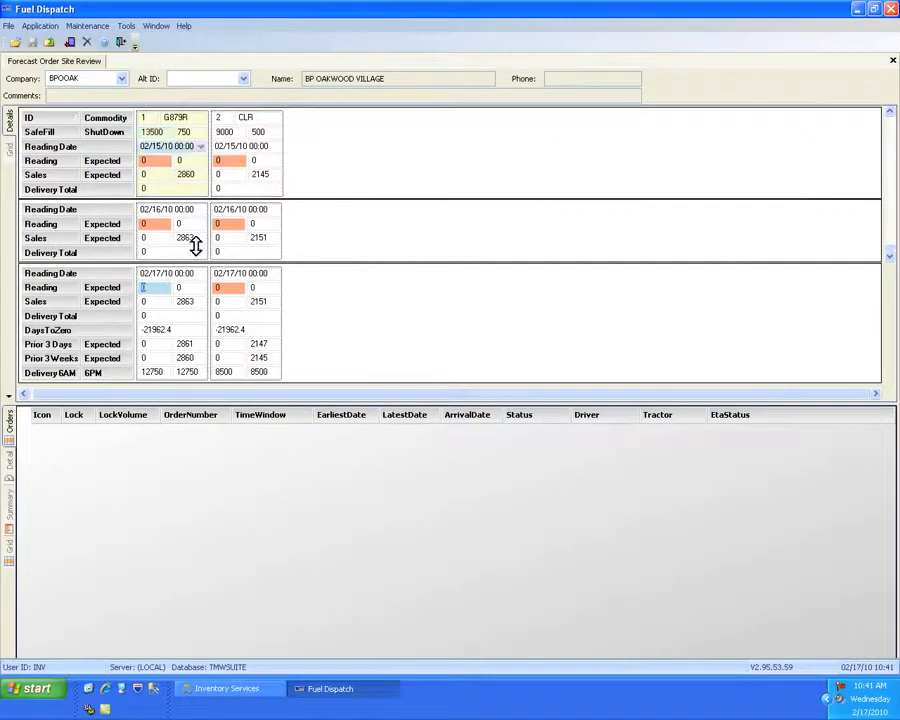
{"action": "type", "text": "5000"}
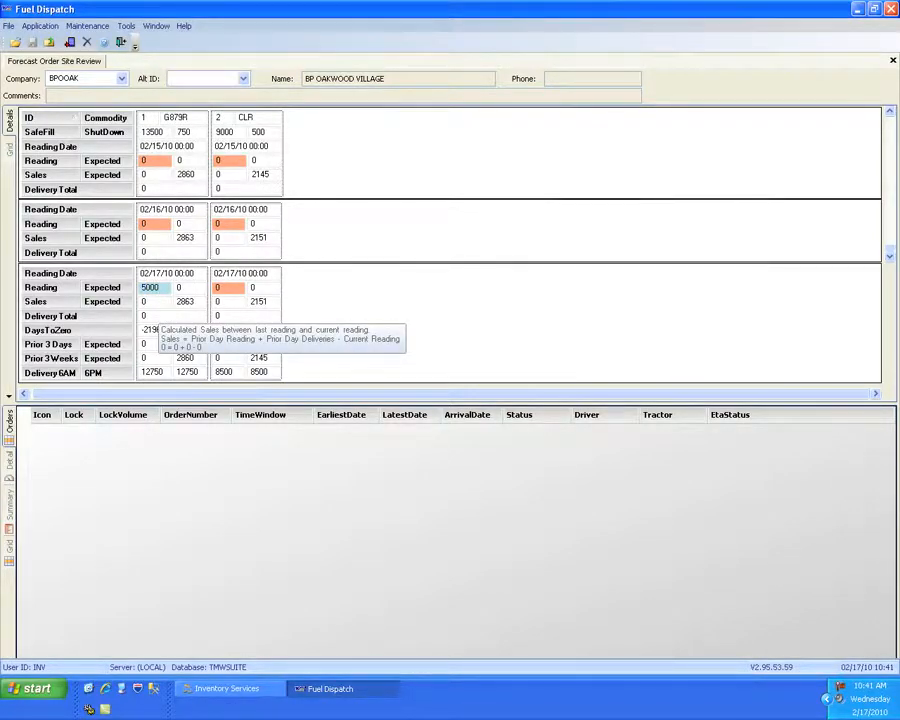
{"action": "key", "text": "Tab"}
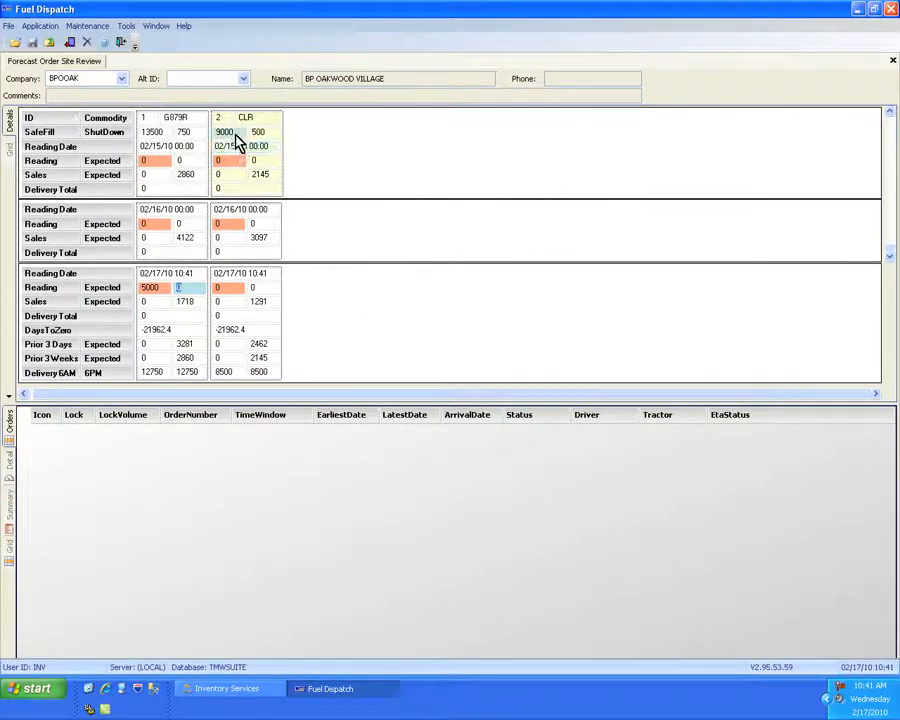
- Enter a 02/17/10 tank reading of 3455 for the CLR tank and save the readings
{"action": "left_click", "coordinate": [235, 287]}
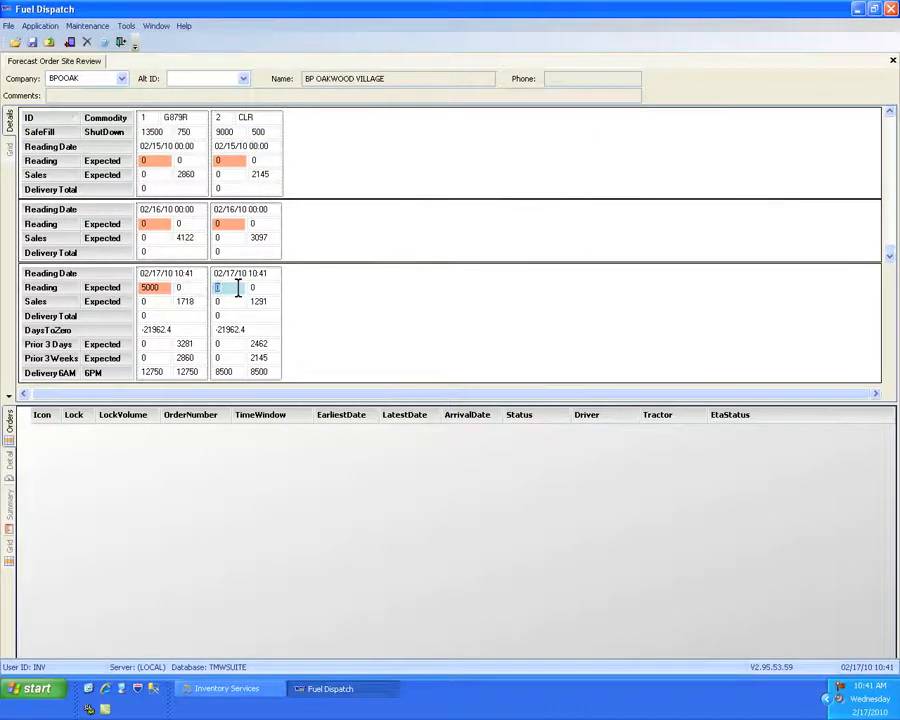
{"action": "type", "text": "3455"}
{"action": "key", "text": "Tab"}
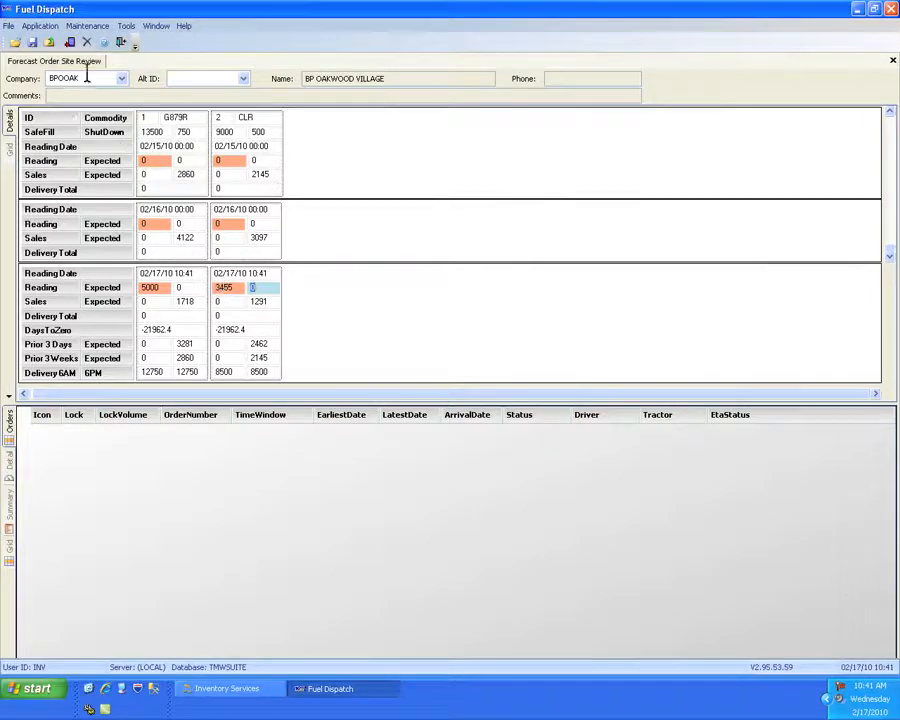
{"action": "left_click", "coordinate": [32, 42]}
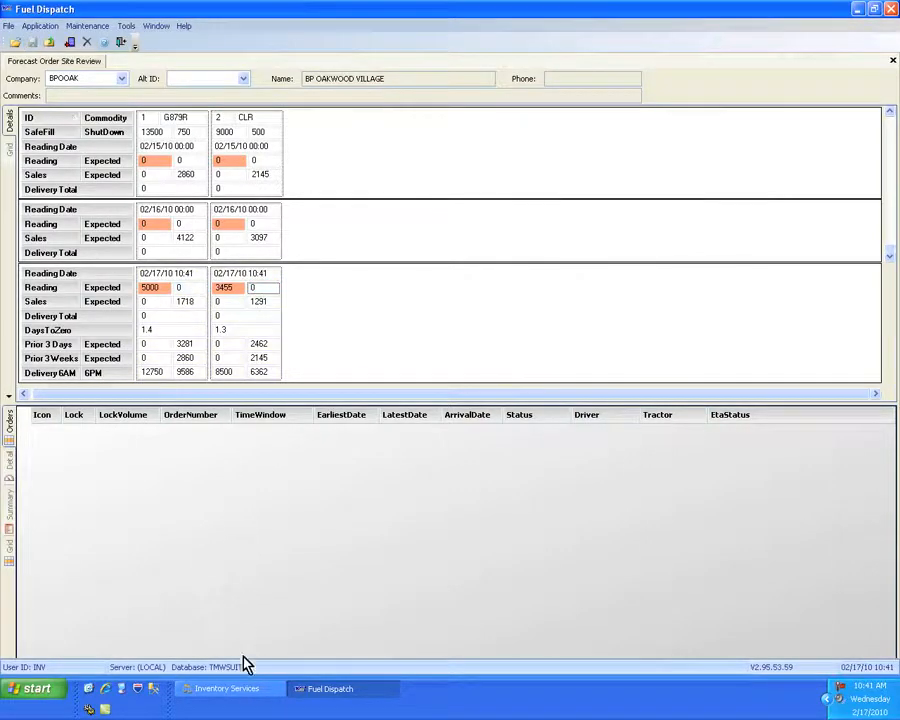
- Switch back to Inventory Services and load company BPOOAK in Order Forecast Review
{"action": "left_click", "coordinate": [243, 697]}
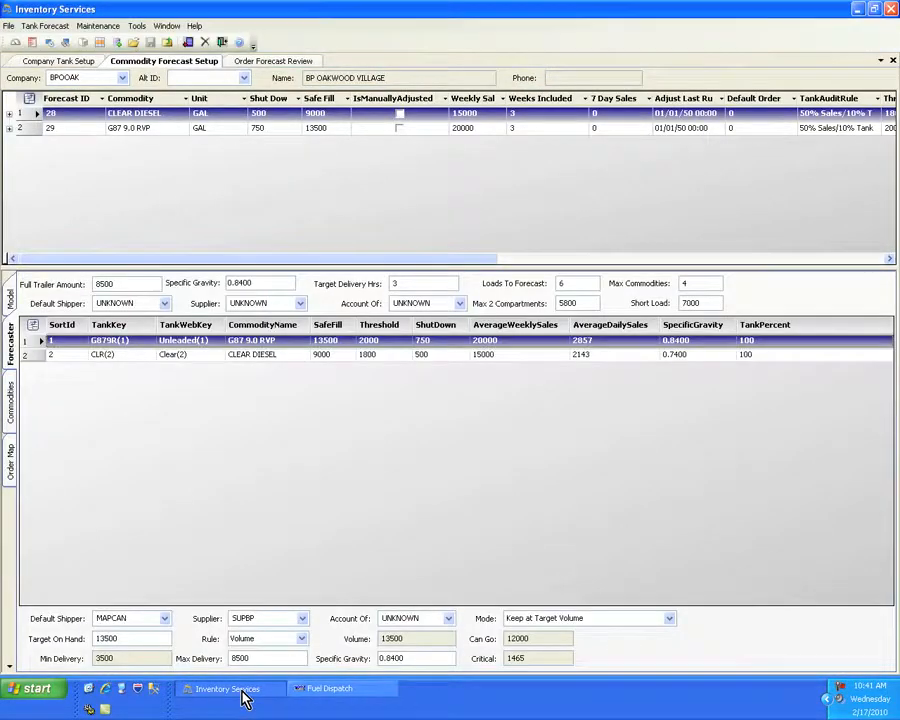
{"action": "left_click", "coordinate": [60, 26]}
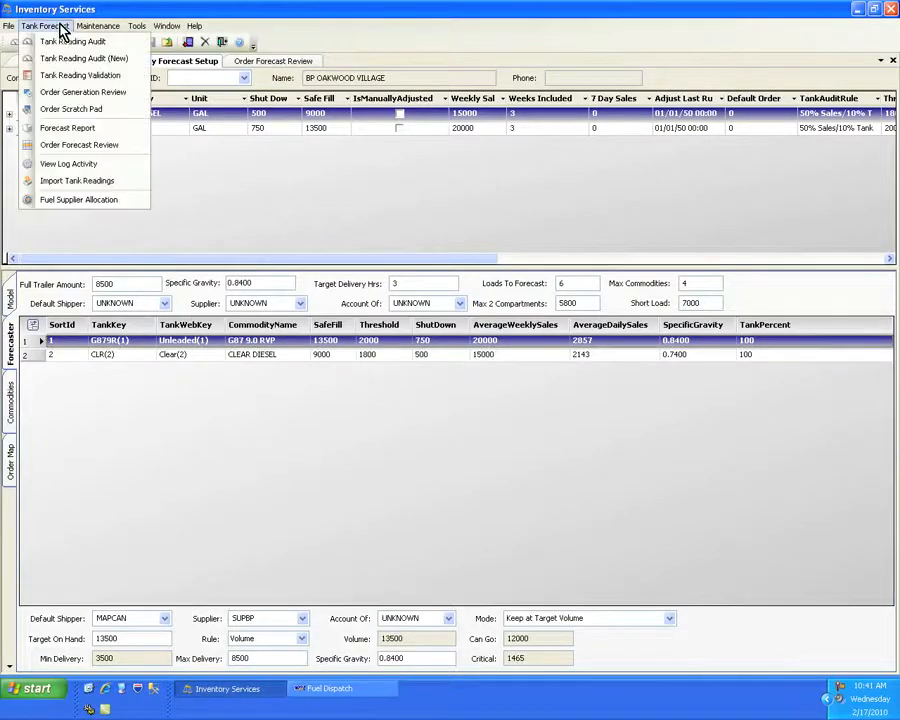
{"action": "left_click", "coordinate": [115, 146]}
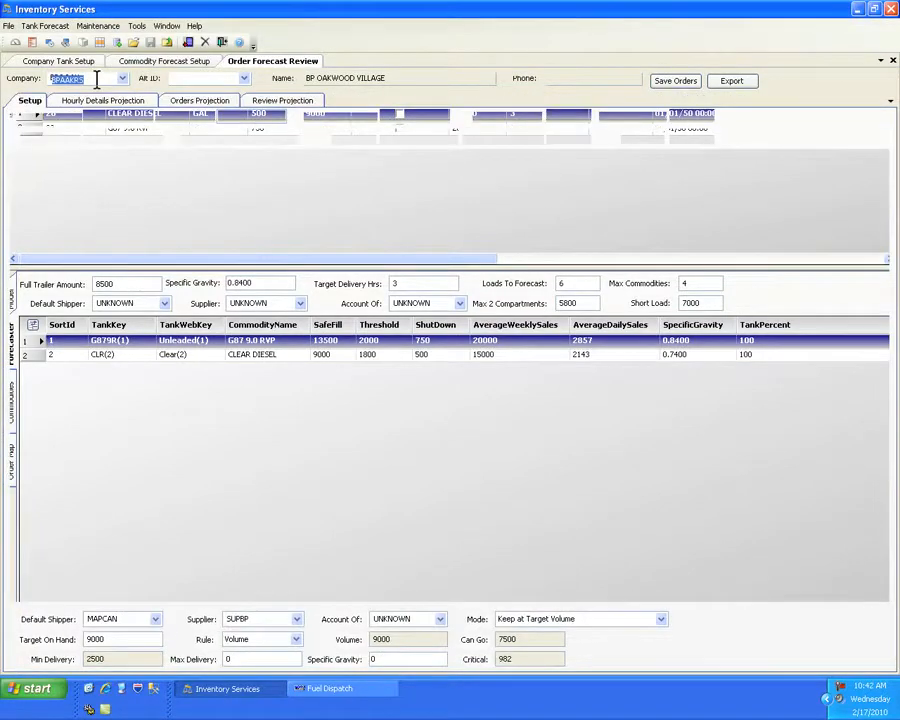
{"action": "type", "text": "BPC"}
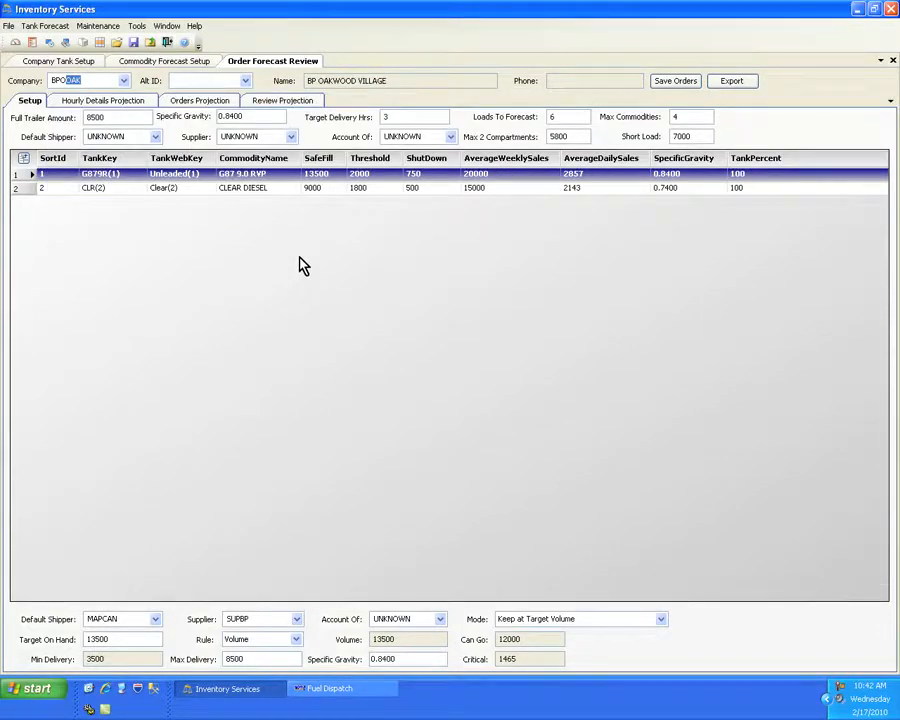
- Display the projected orders for BPOOAK and save them as orders
{"action": "left_click", "coordinate": [217, 104]}
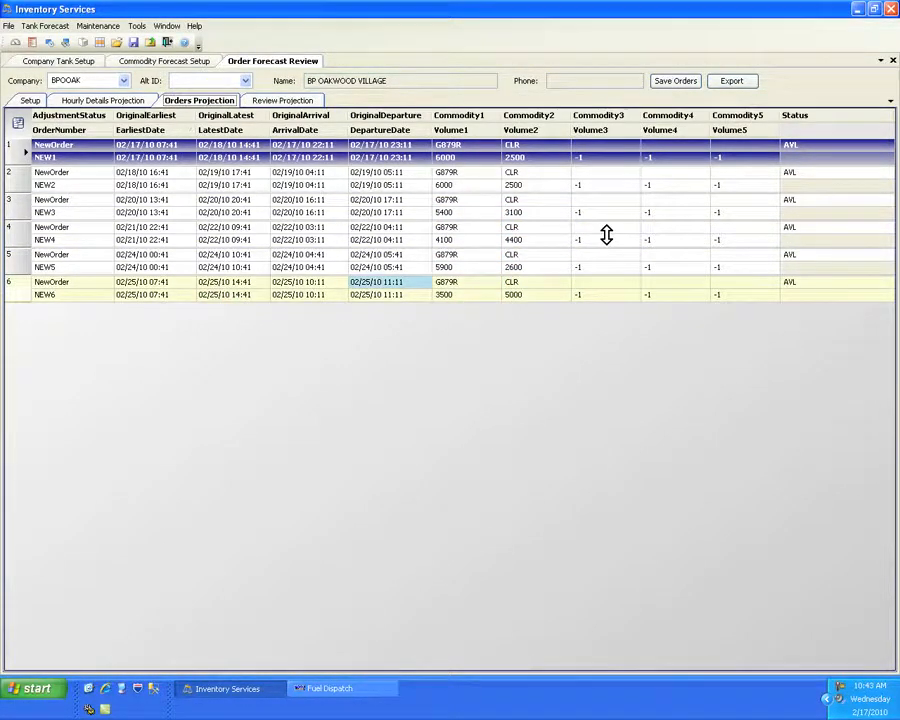
{"action": "left_click", "coordinate": [669, 84]}
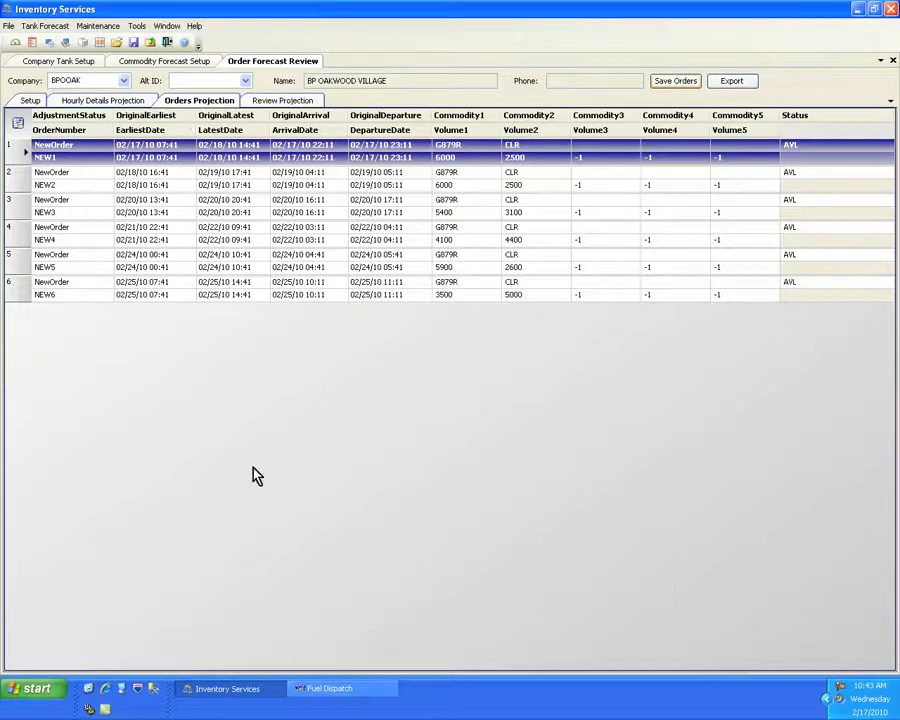